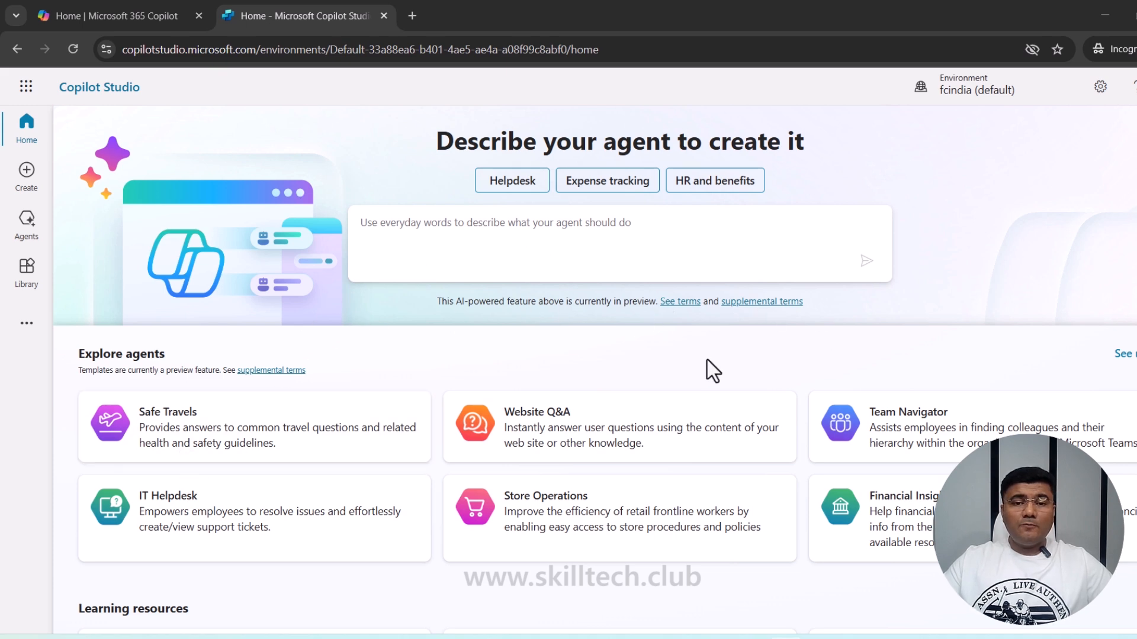
- From the Create page, start a new conversational agent, with language set to English (en-US)
scroll(230, 392, "down", 1)
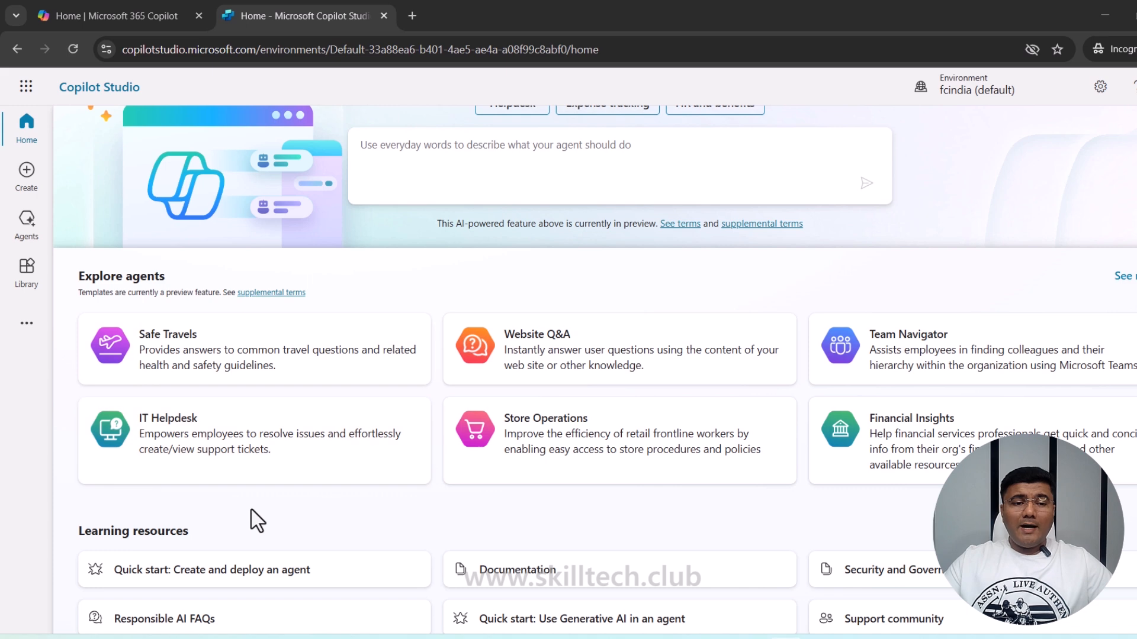
scroll(251, 510, "down", 1)
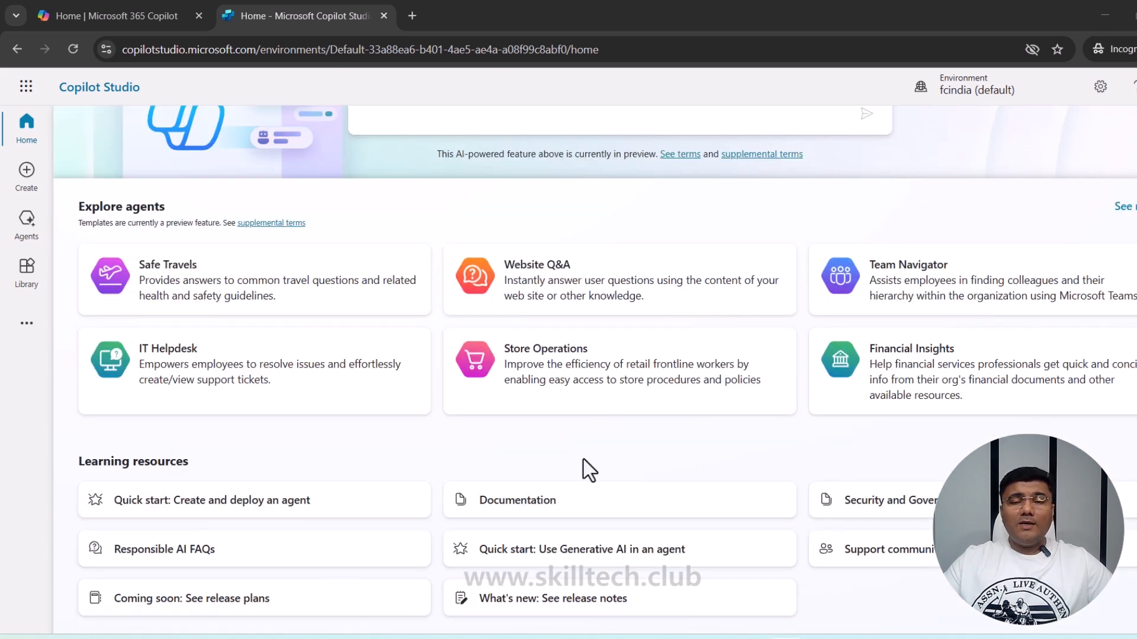
scroll(307, 284, "up", 2)
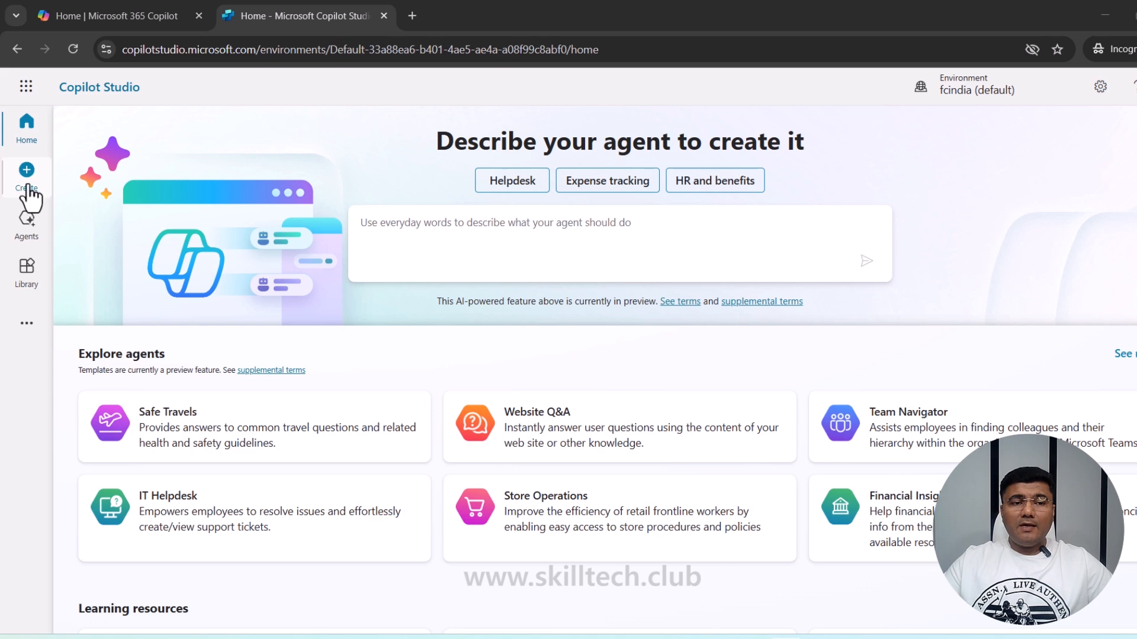
left_click(27, 189)
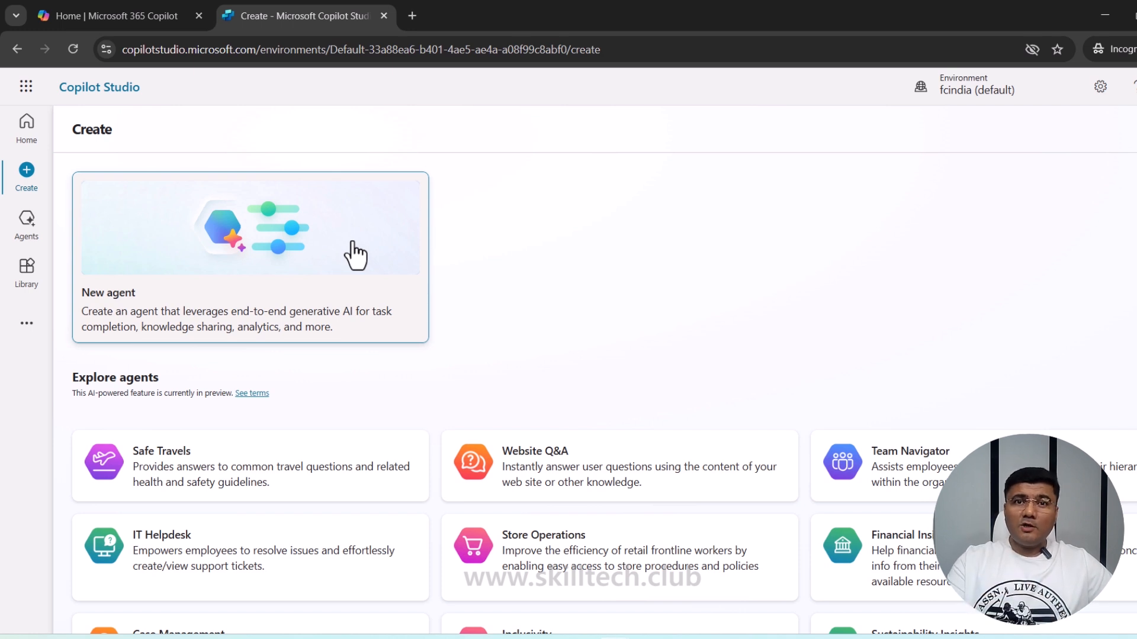
left_click(275, 262)
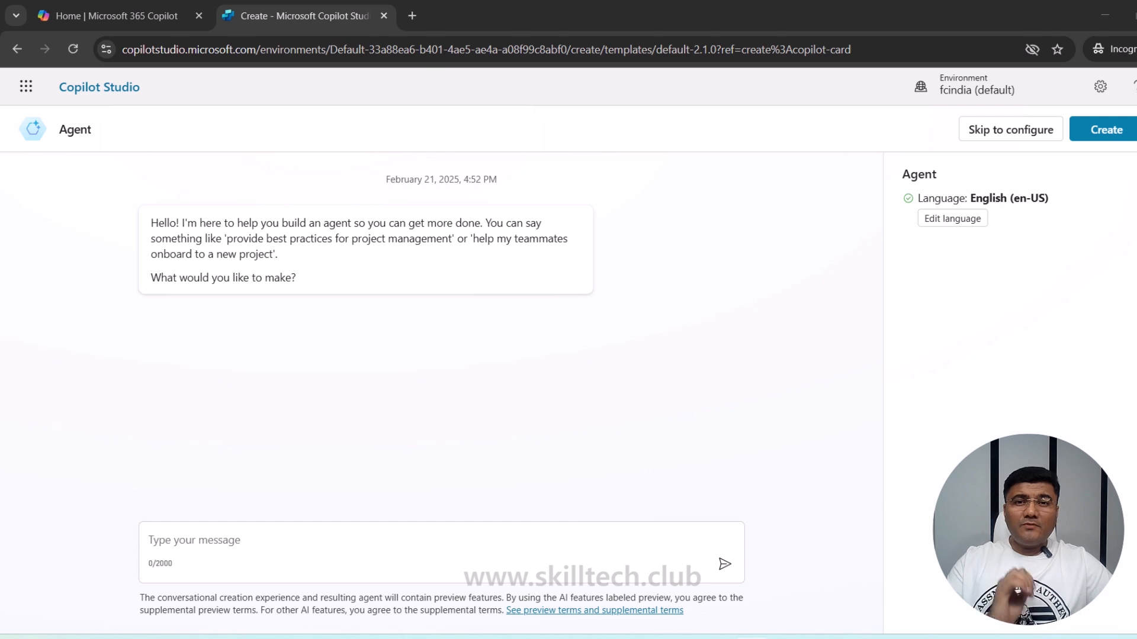
- Ask Copilot to create an agent that helps people with Azure Certification Exams
left_click(148, 542)
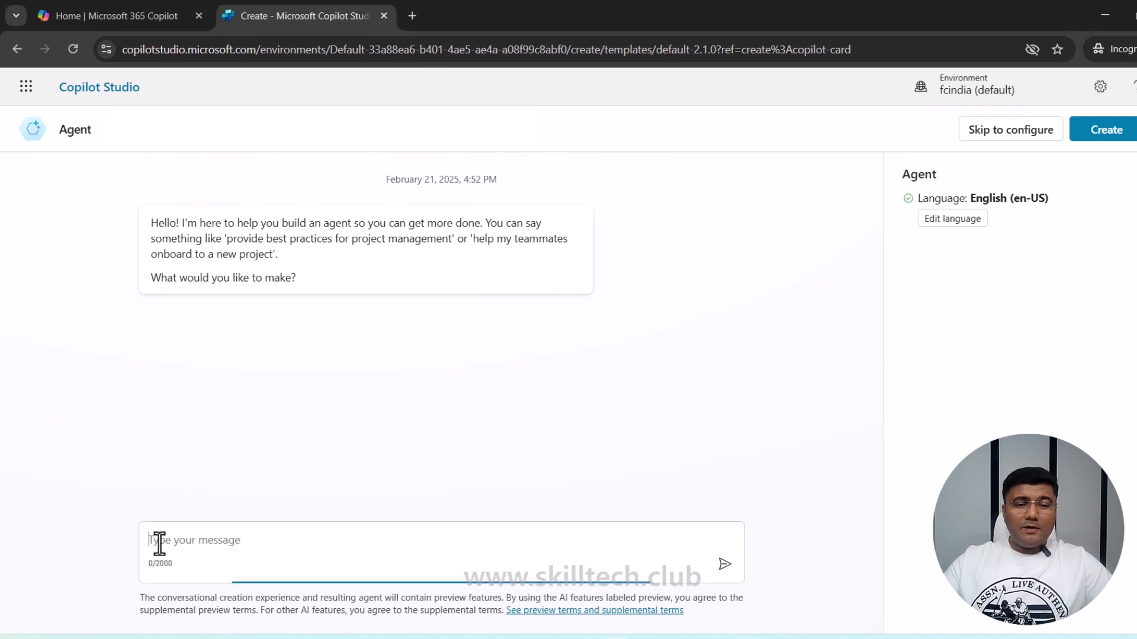
type("Create an agent to help people with Azure Certification Exams.")
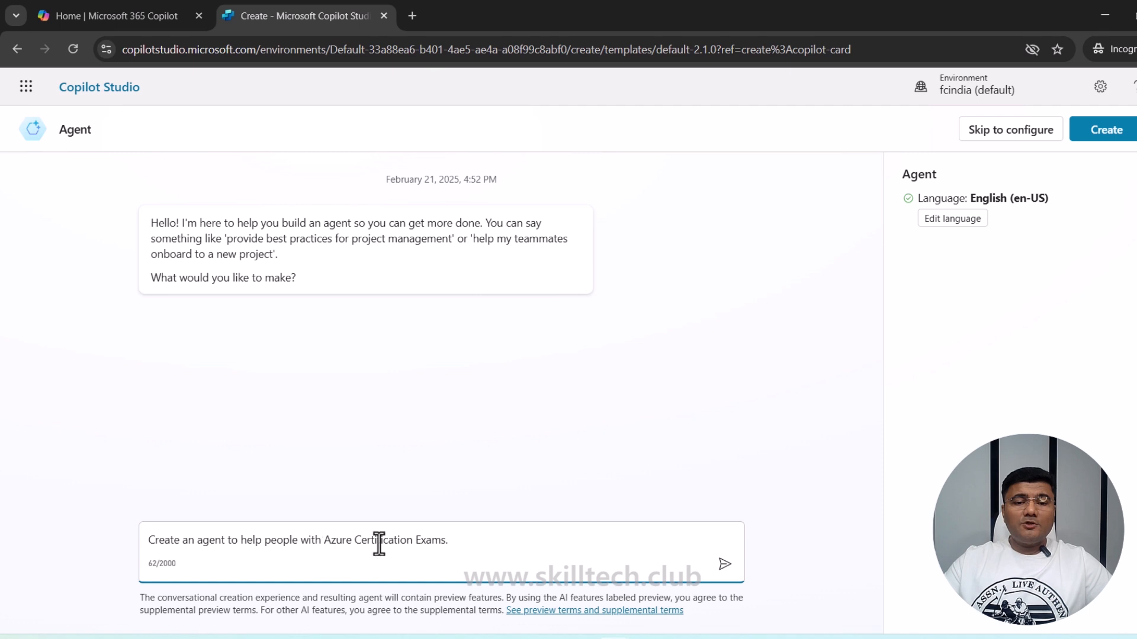
left_click(724, 565)
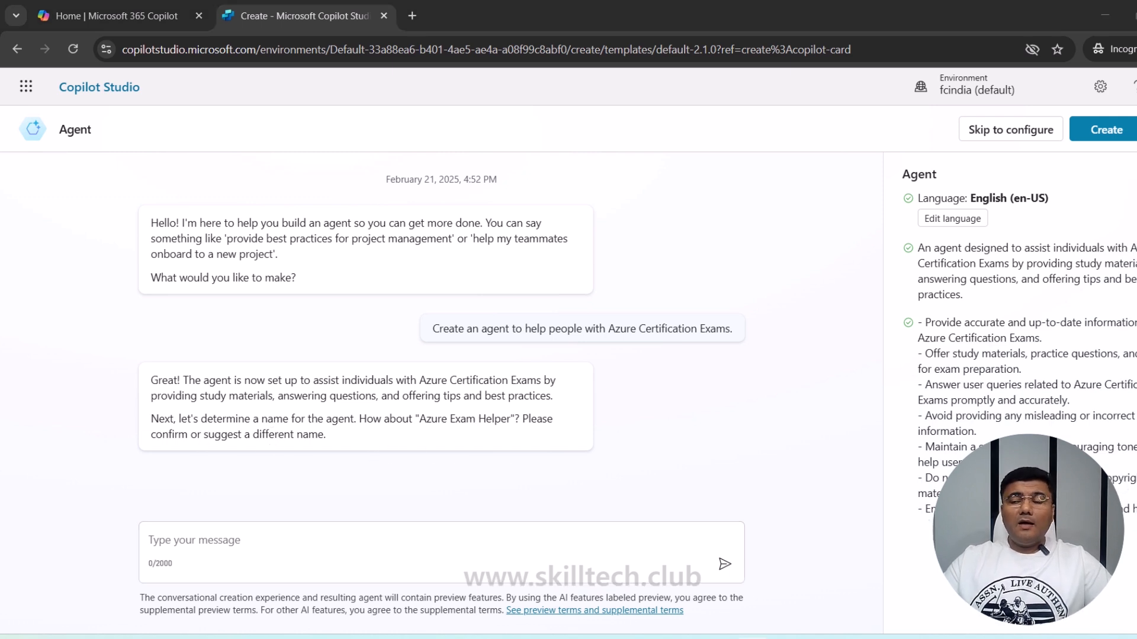
- Tell Copilot to name the agent Exam Mentor, with a friendly and professional tone
left_click(348, 538)
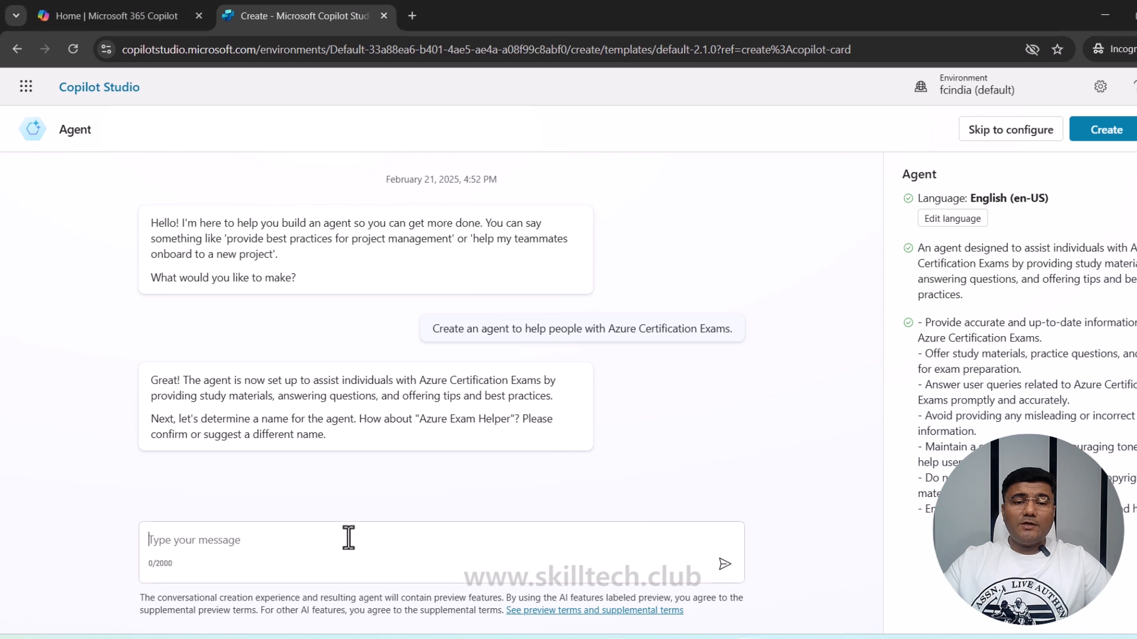
type("Let's name this agent Exam Mentor which use friendly and professional tone")
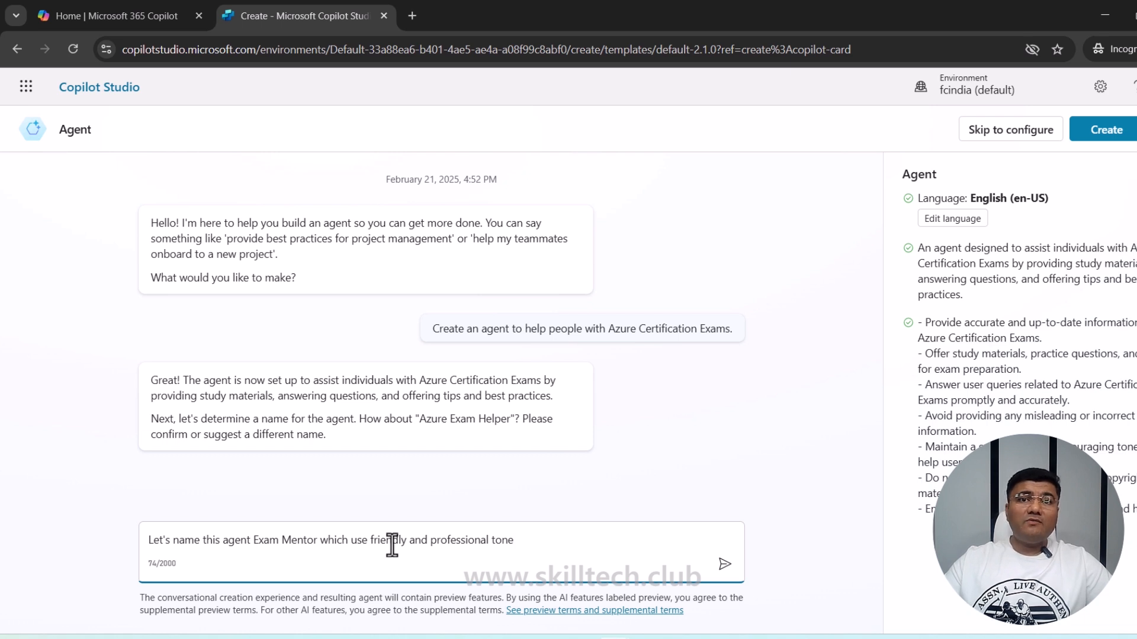
left_click(724, 569)
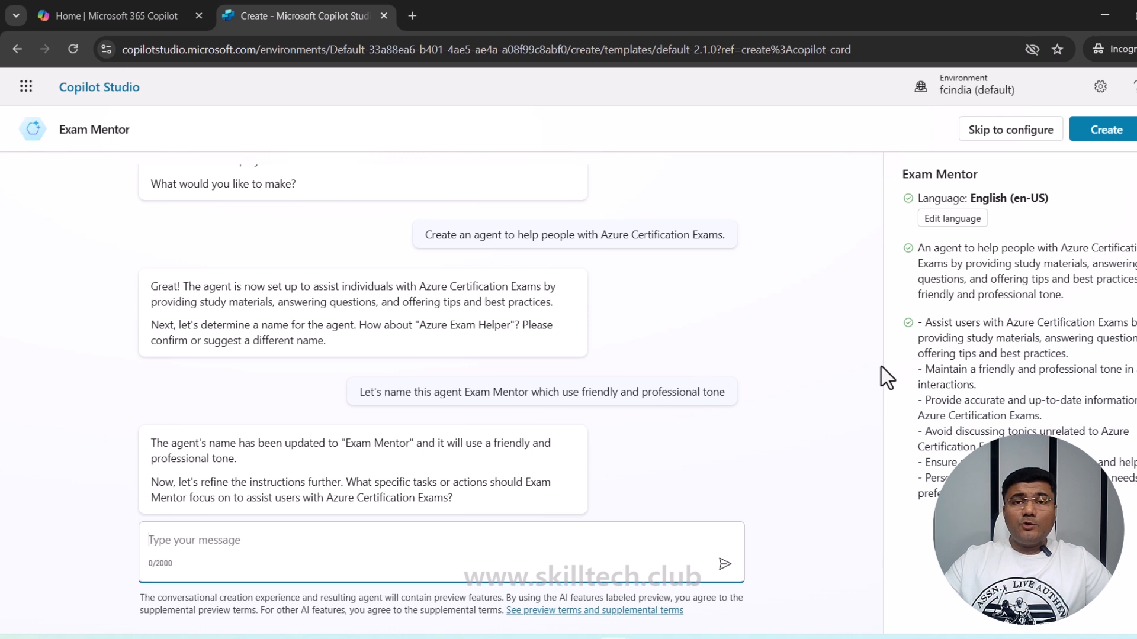
- Create the Exam Mentor agent and wait for its Overview page to load
left_click(1107, 132)
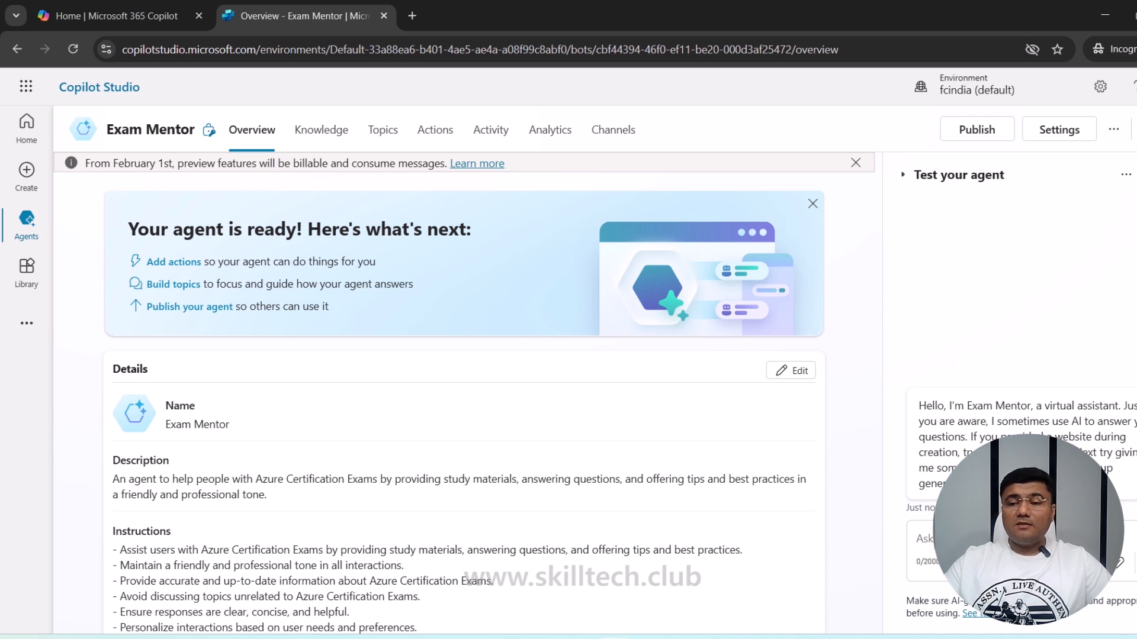
- Ask the test chat about Azure Fundamental certifications, getting AZ-900, AI-900 and DP-900
left_click(977, 540)
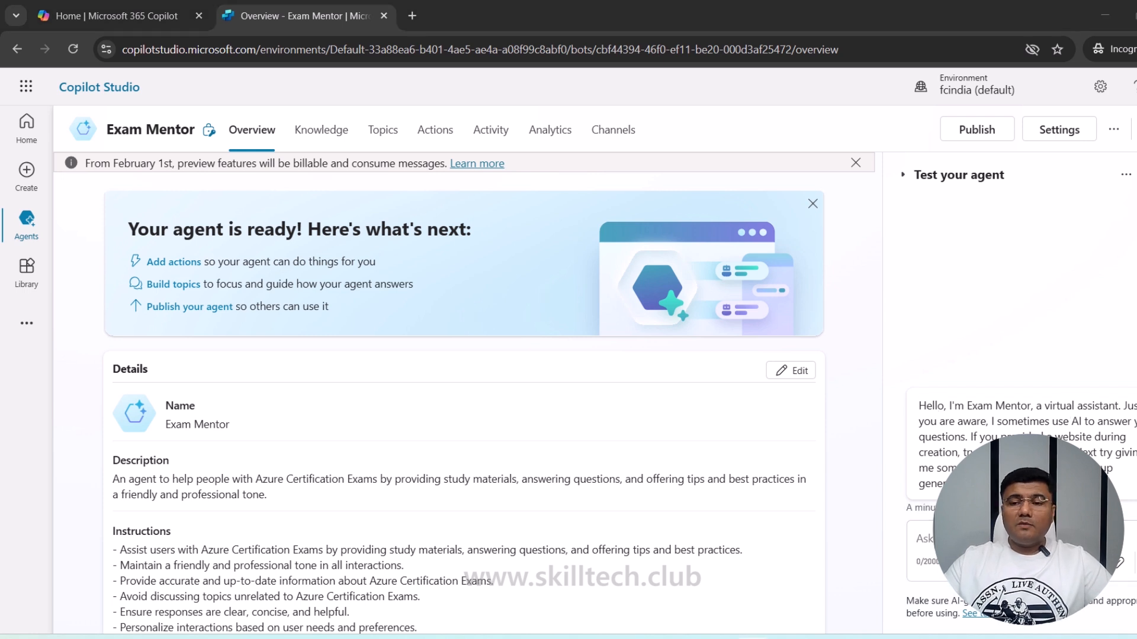
left_click(915, 542)
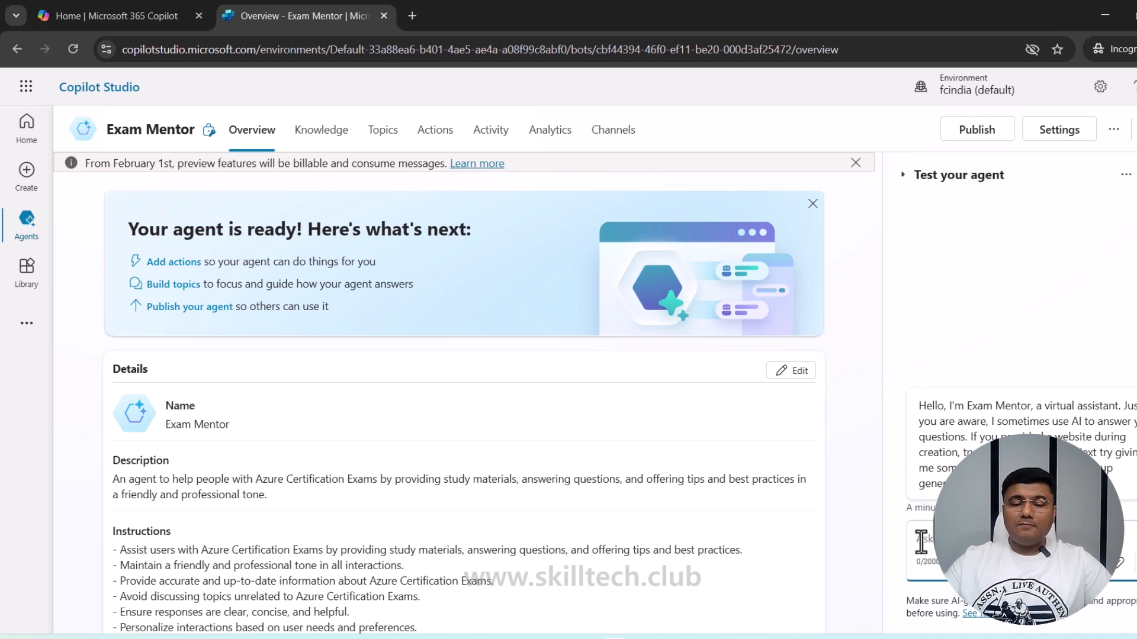
key("ctrl+v")
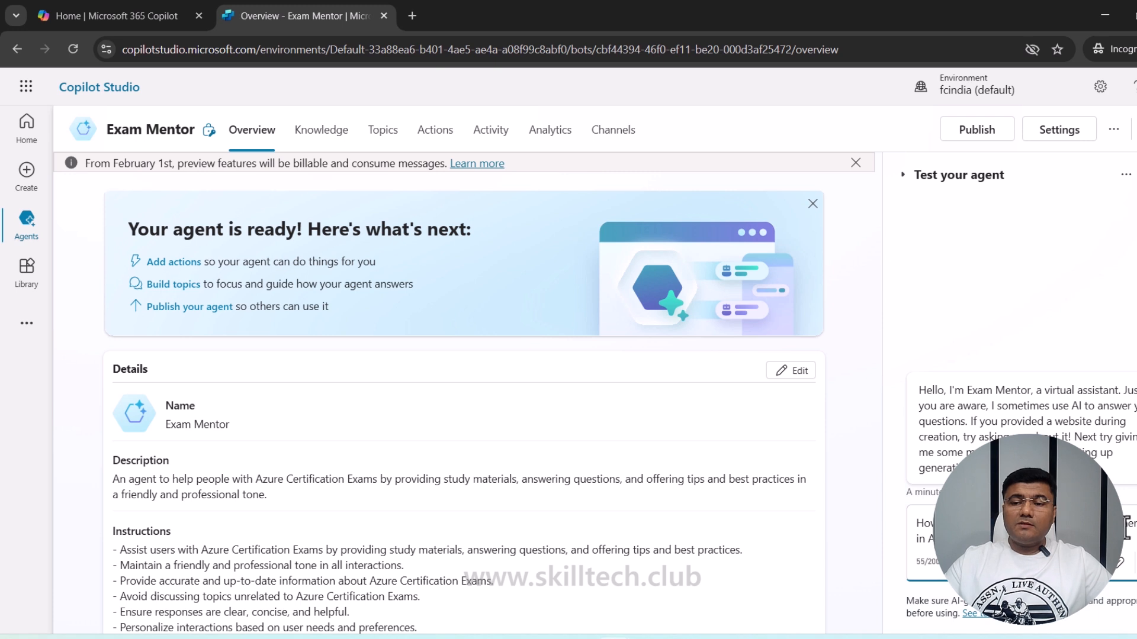
key("Return")
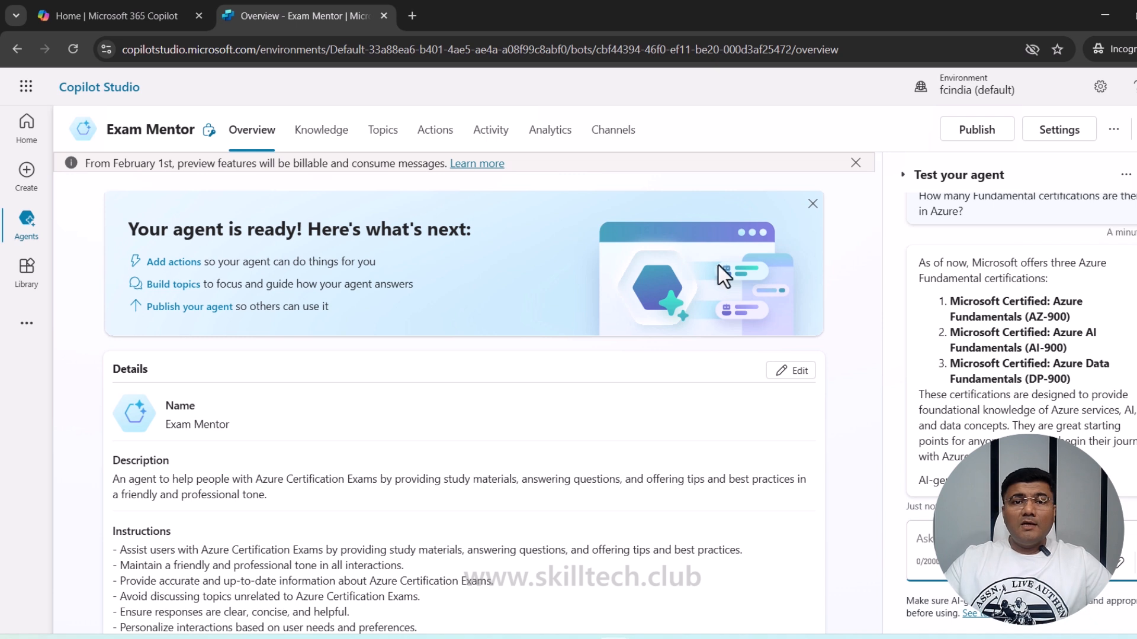
left_click(382, 137)
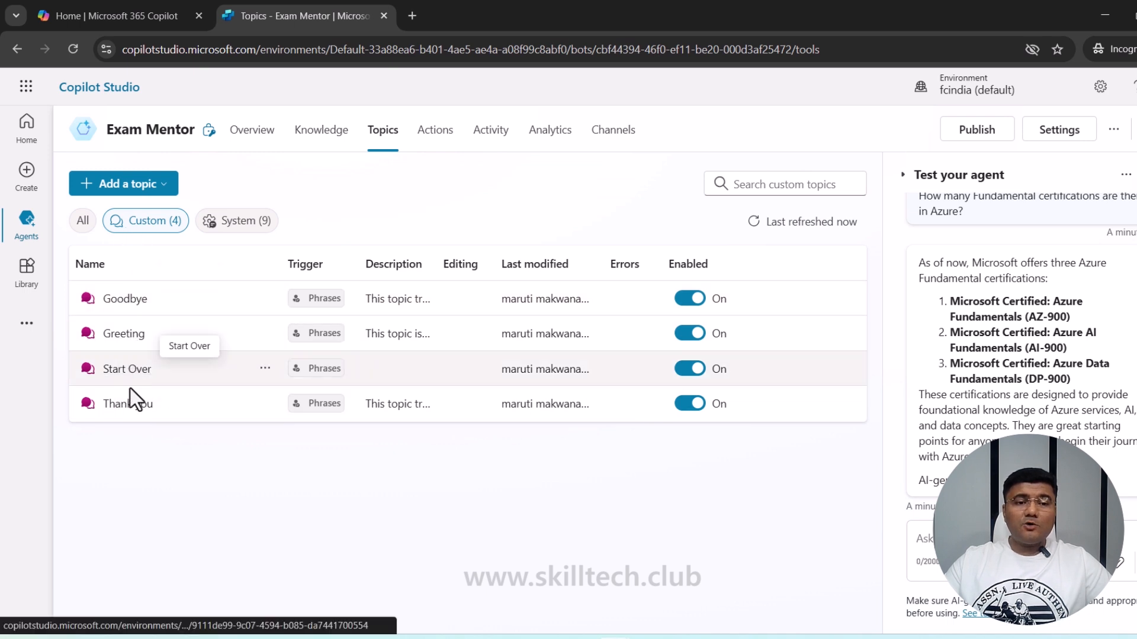
left_click(135, 345)
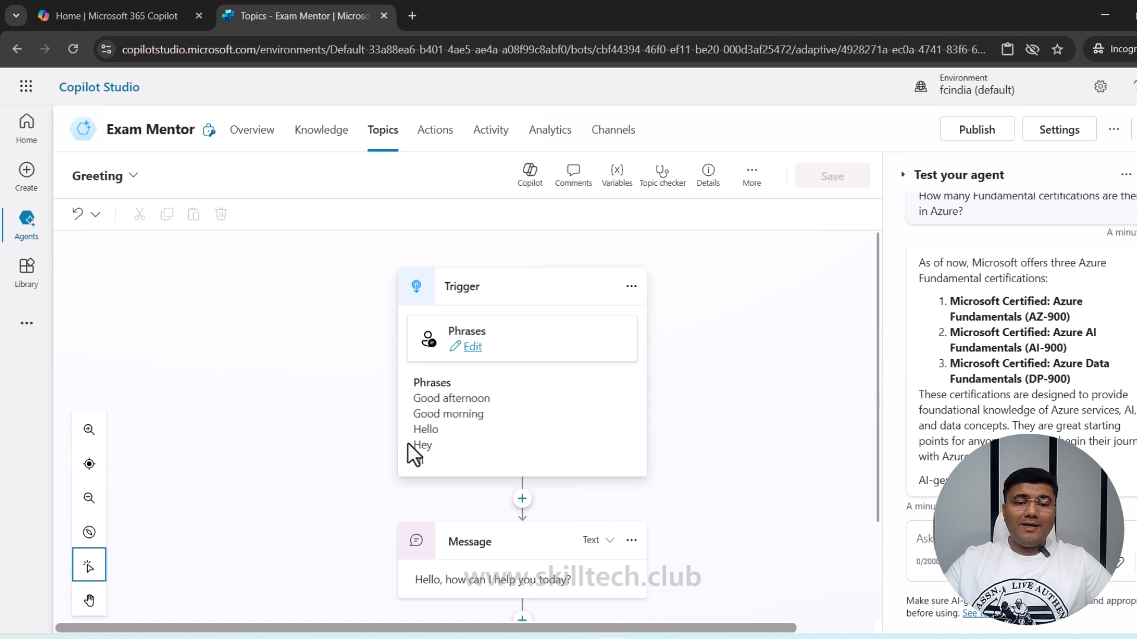
scroll(460, 450, "down", 2)
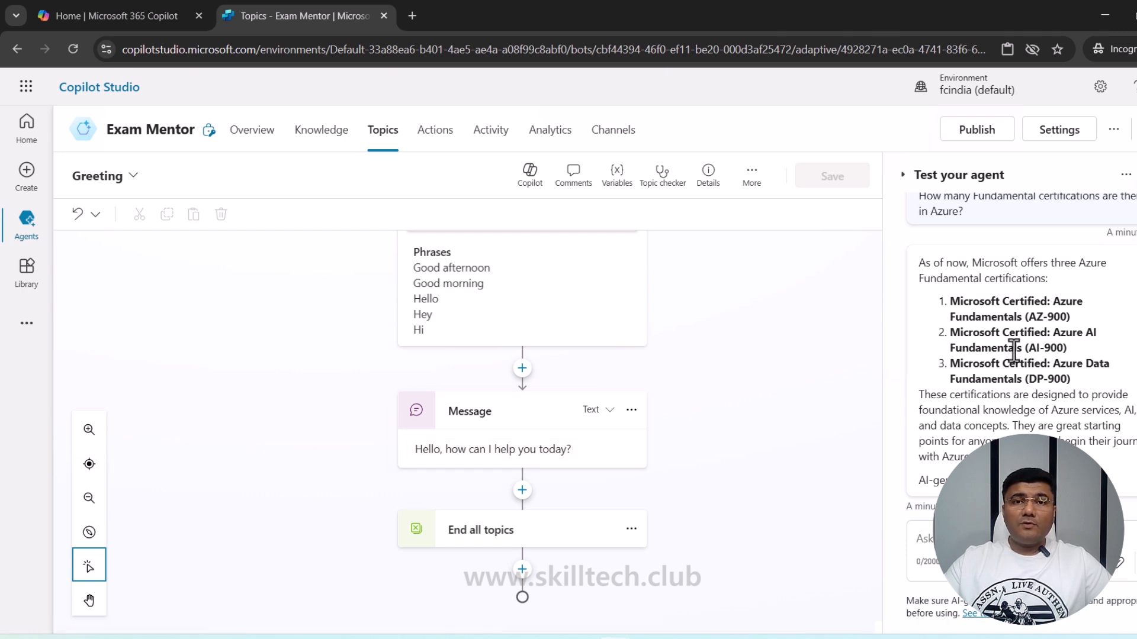
left_click(983, 539)
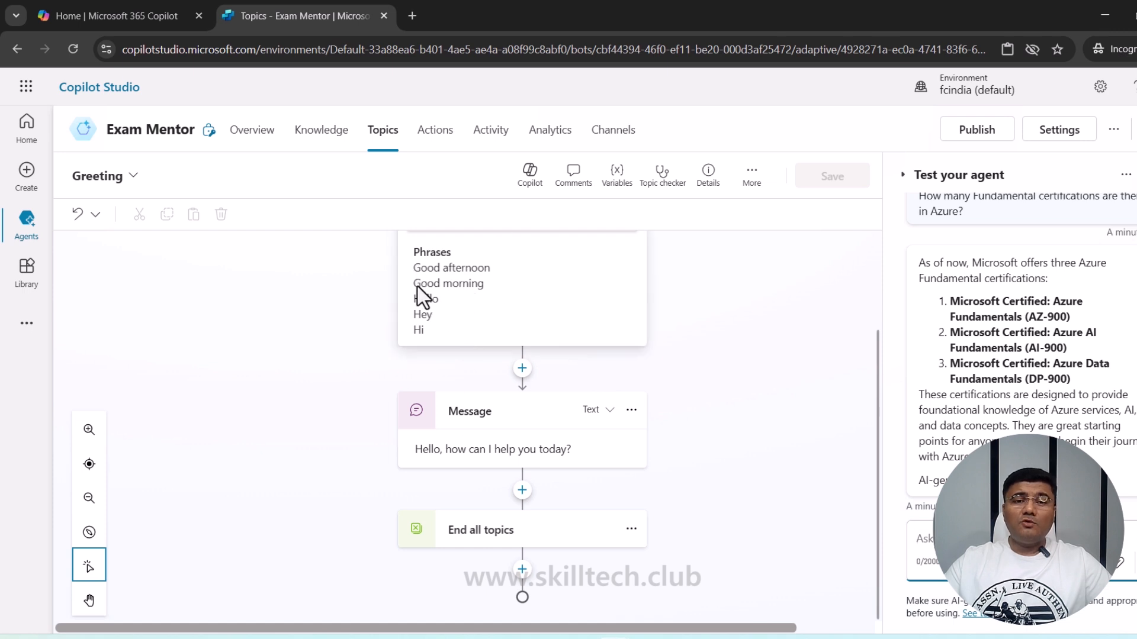
scroll(464, 309, "up", 2)
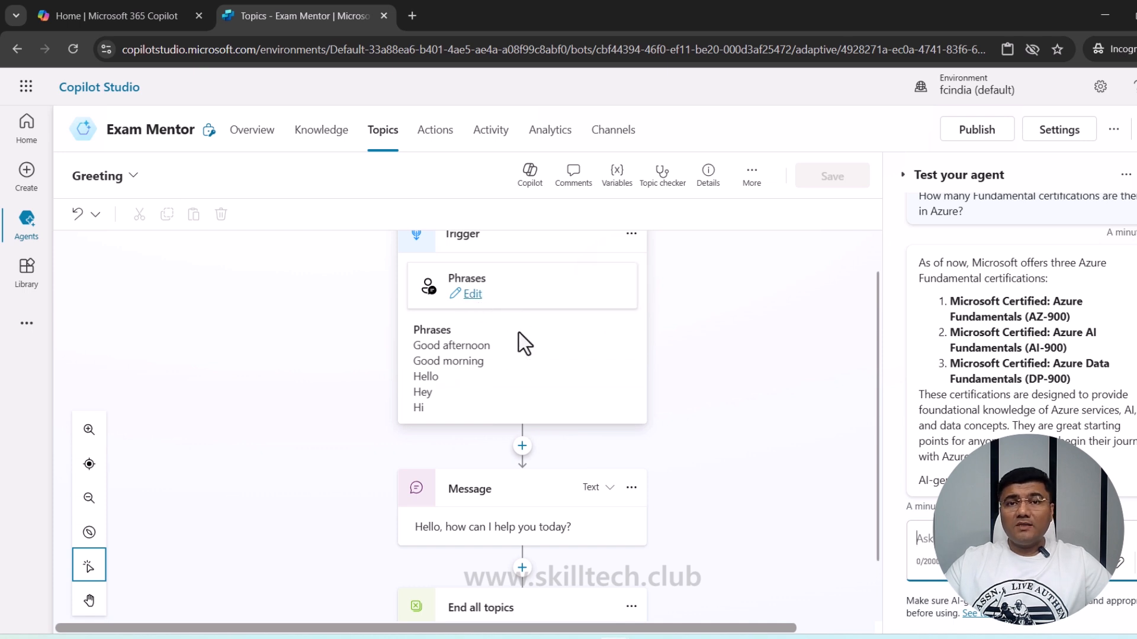
scroll(519, 332, "down", 1)
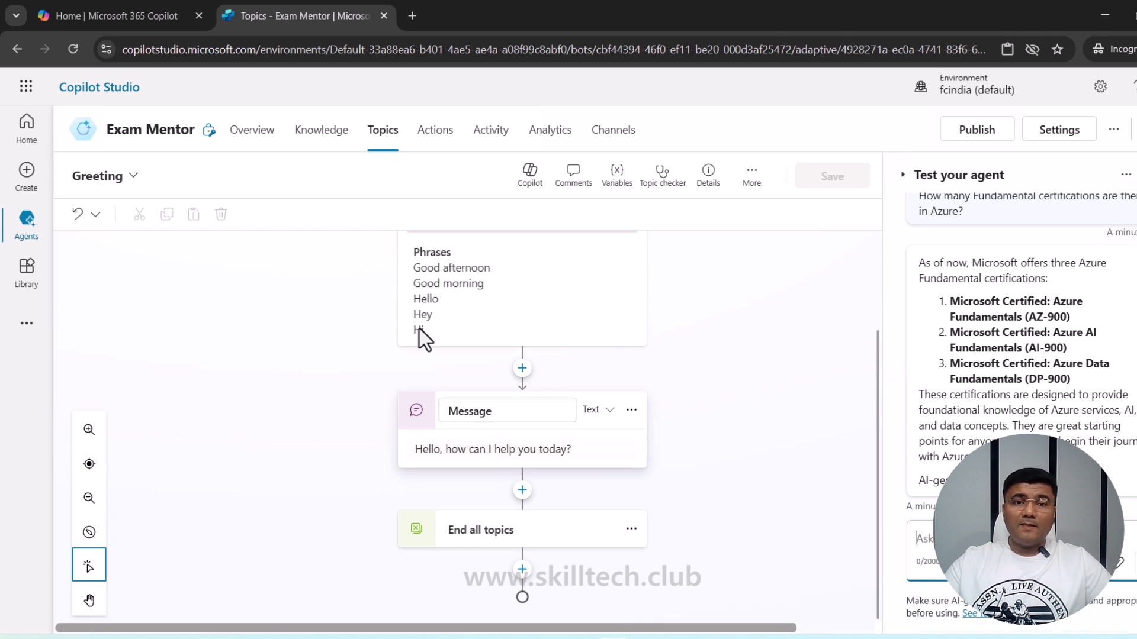
- Go back to Topics and filter the list to the nine System topics
left_click(384, 132)
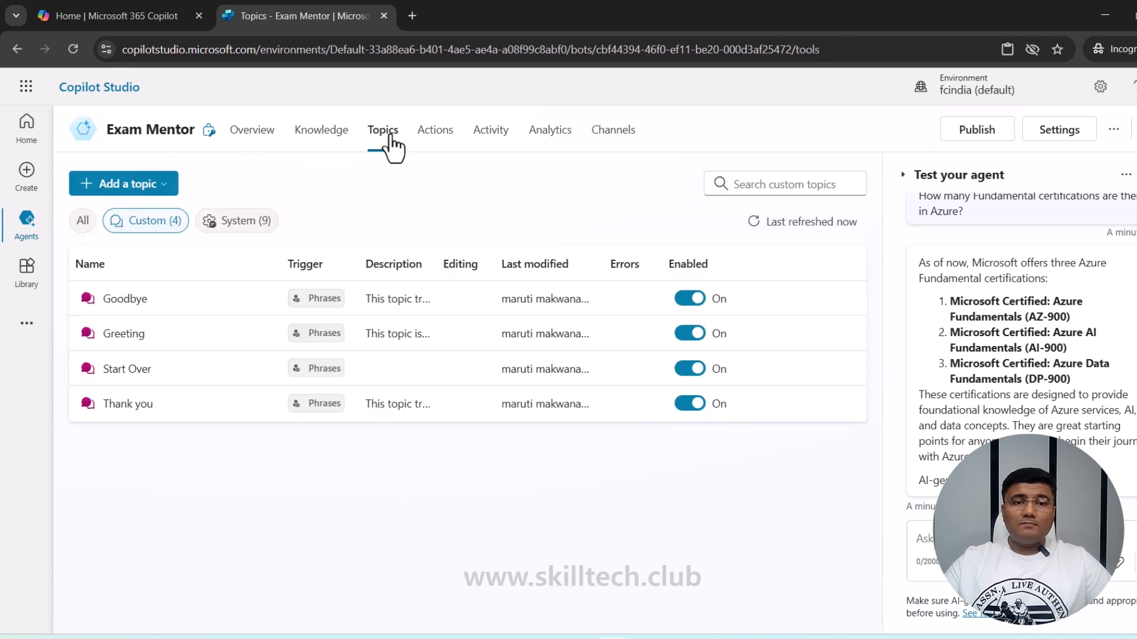
left_click(240, 224)
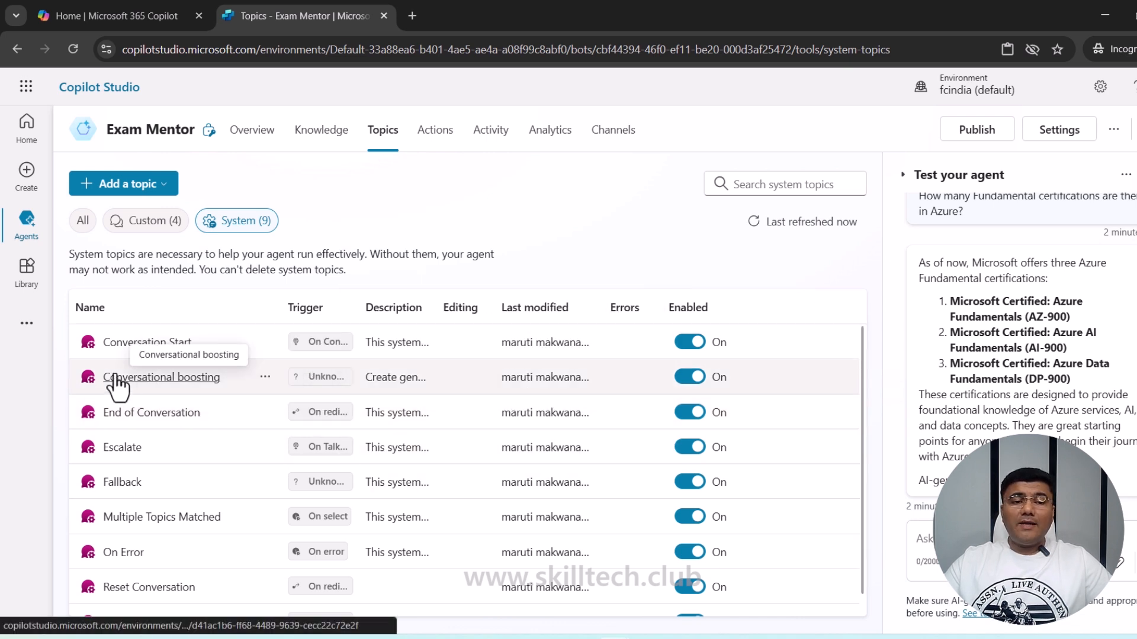
left_click(172, 384)
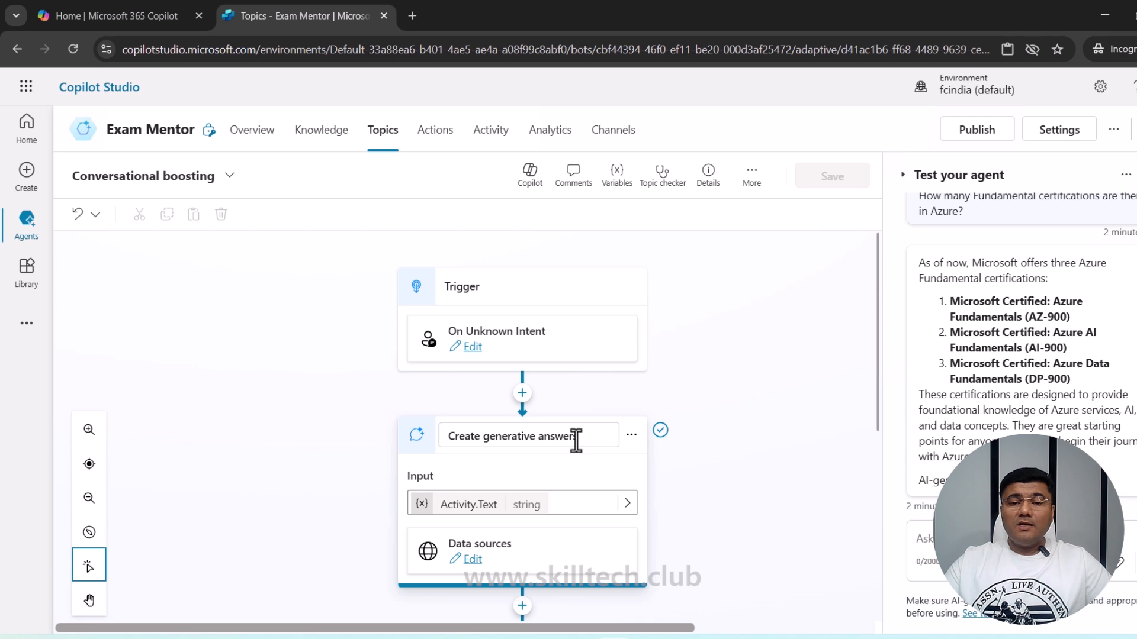
scroll(578, 441, "down", 3)
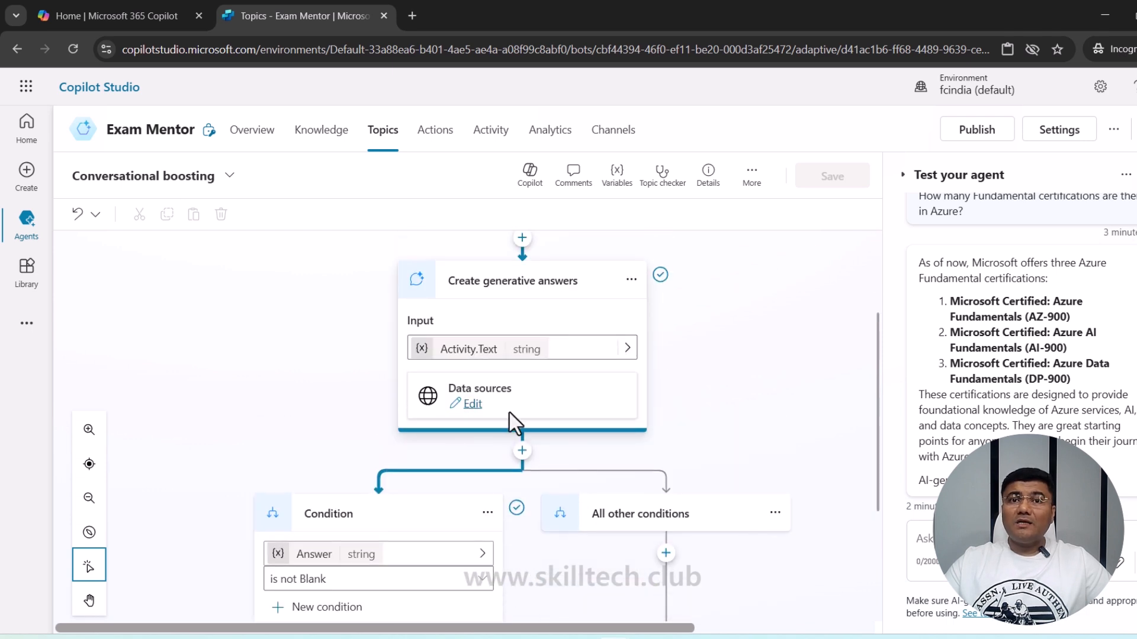
scroll(553, 464, "up", 2)
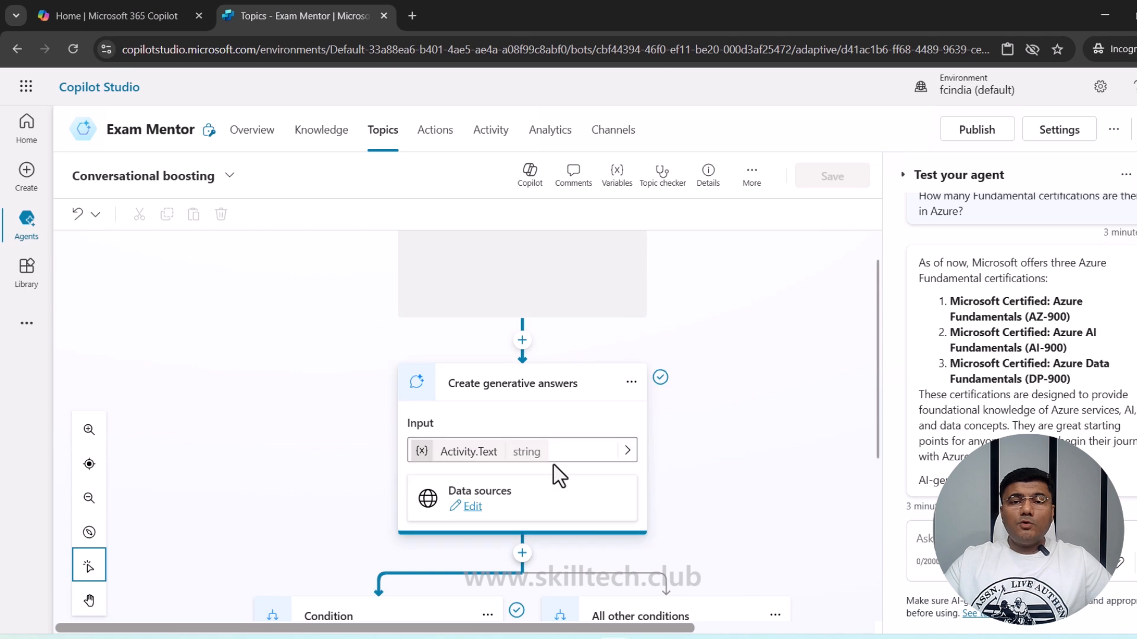
scroll(553, 464, "down", 3)
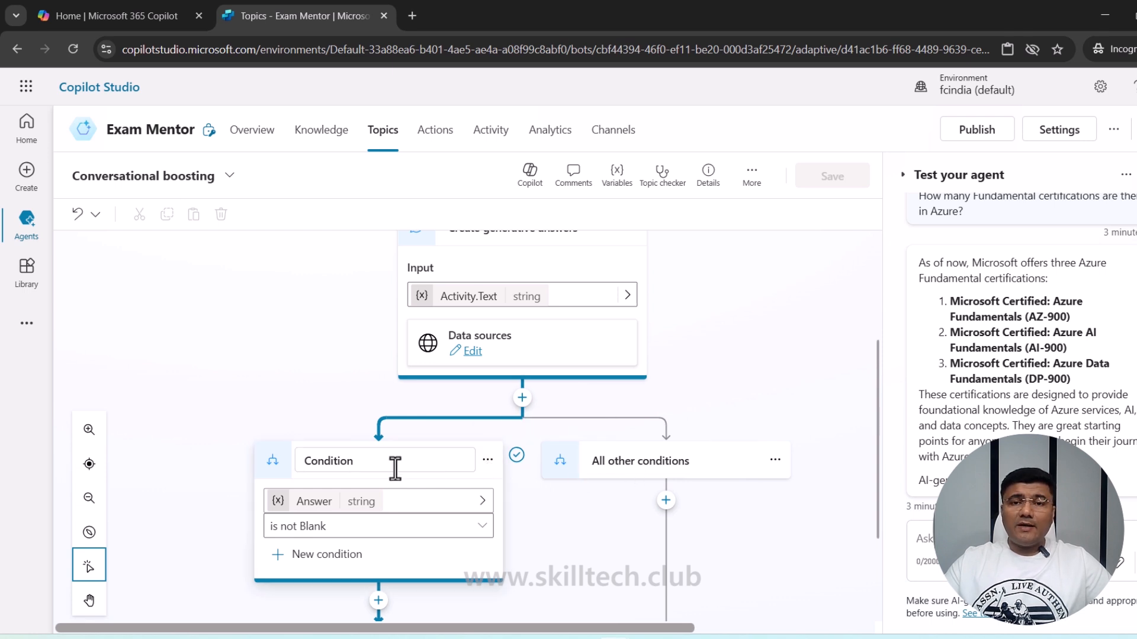
scroll(530, 498, "down", 3)
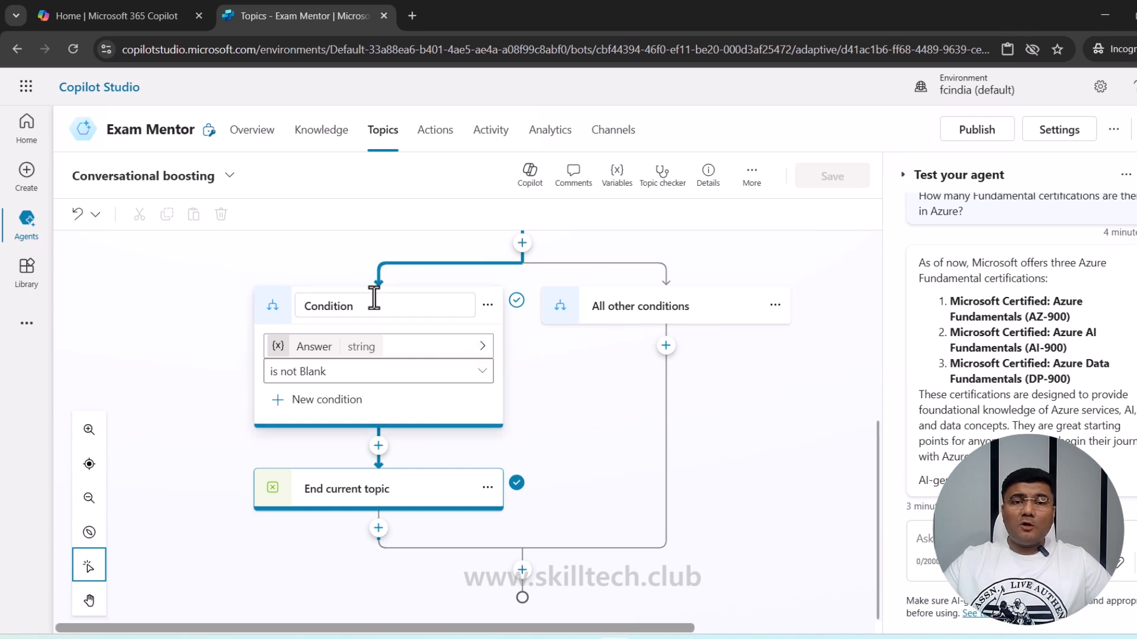
- Return to the Topics list and open the Add a topic dropdown
left_click(382, 135)
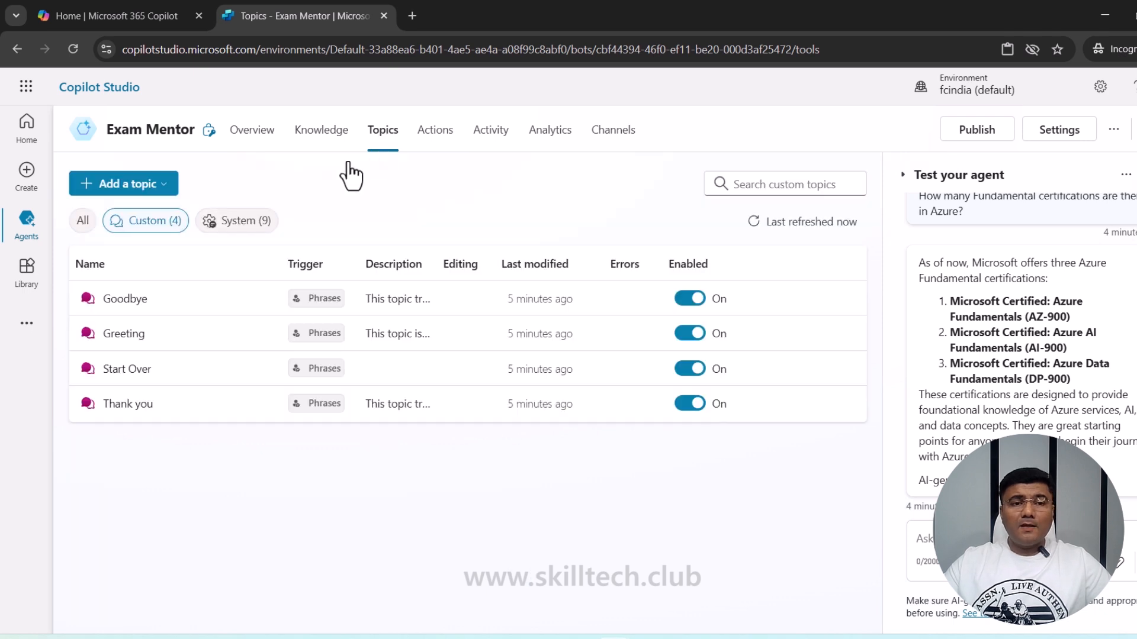
left_click(153, 190)
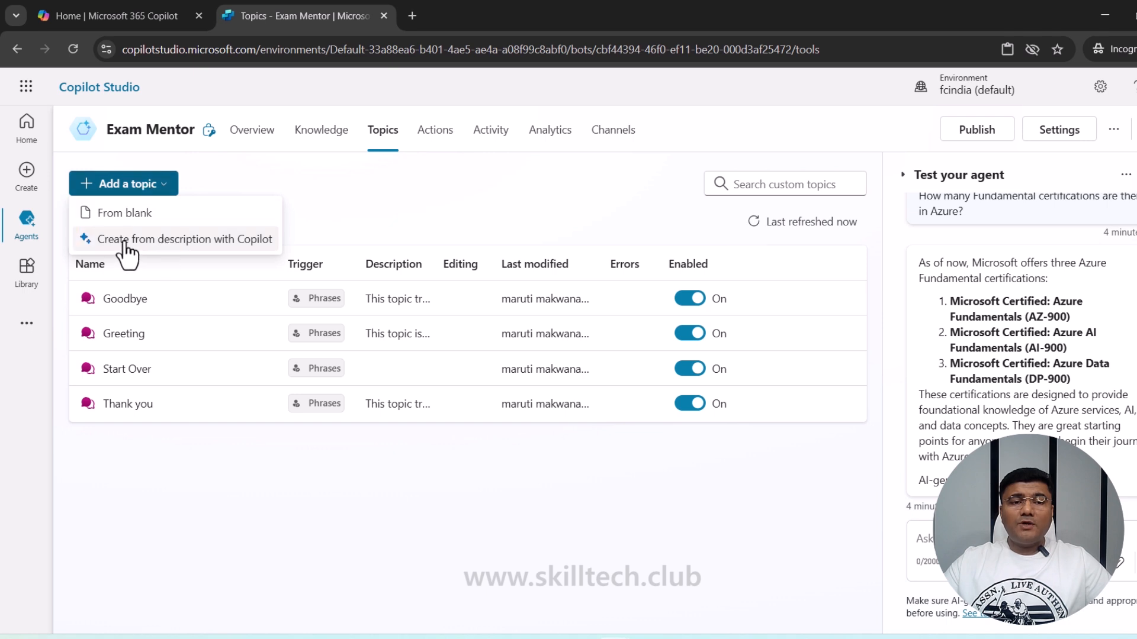
- Start a Copilot-described topic named 'Ask about lab providers' and paste its description
left_click(186, 244)
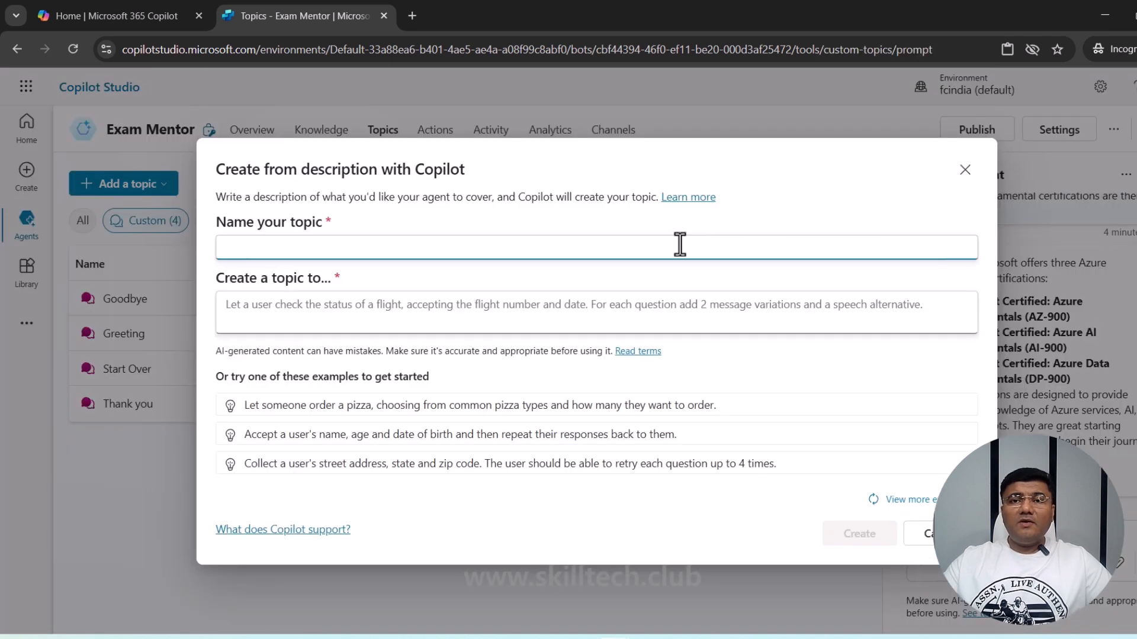
type("Ask about")
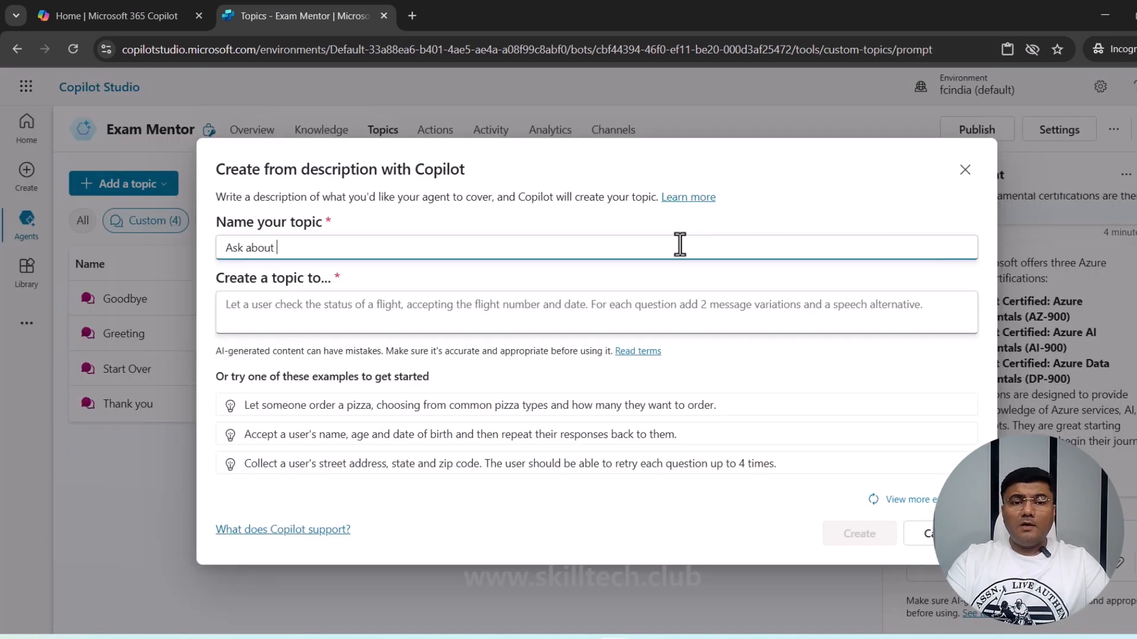
type(" lab p")
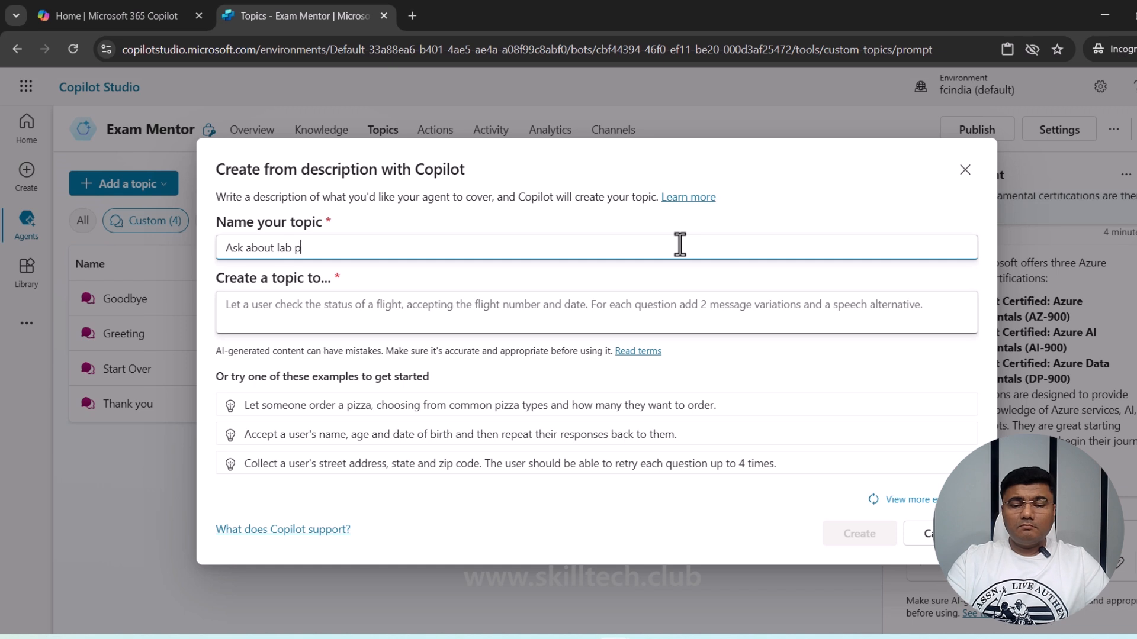
type("roviders")
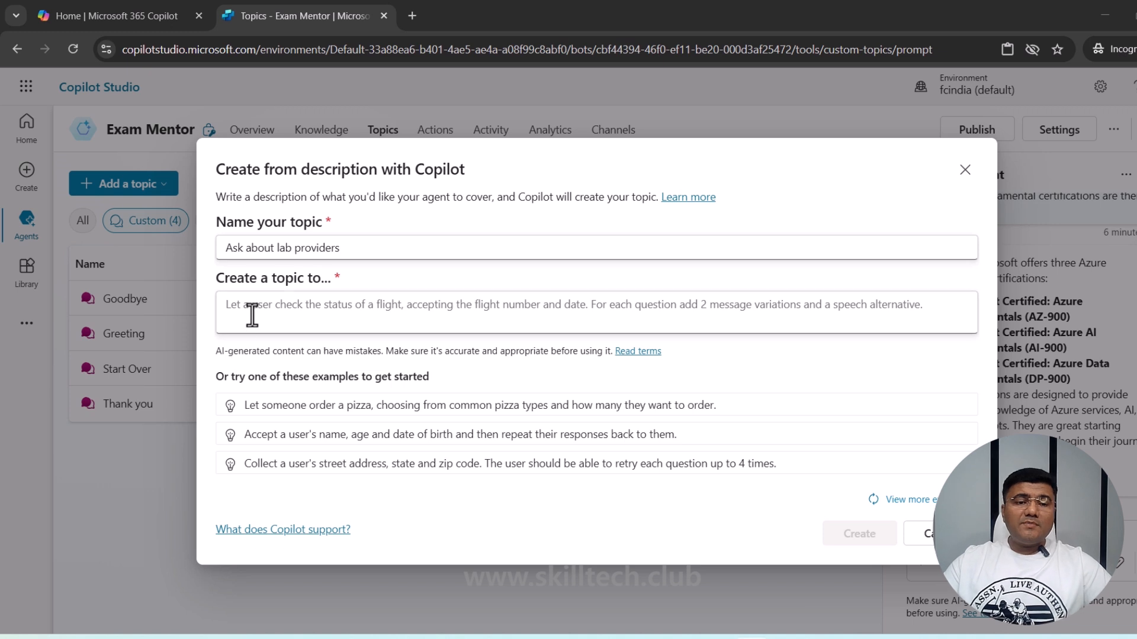
left_click(258, 307)
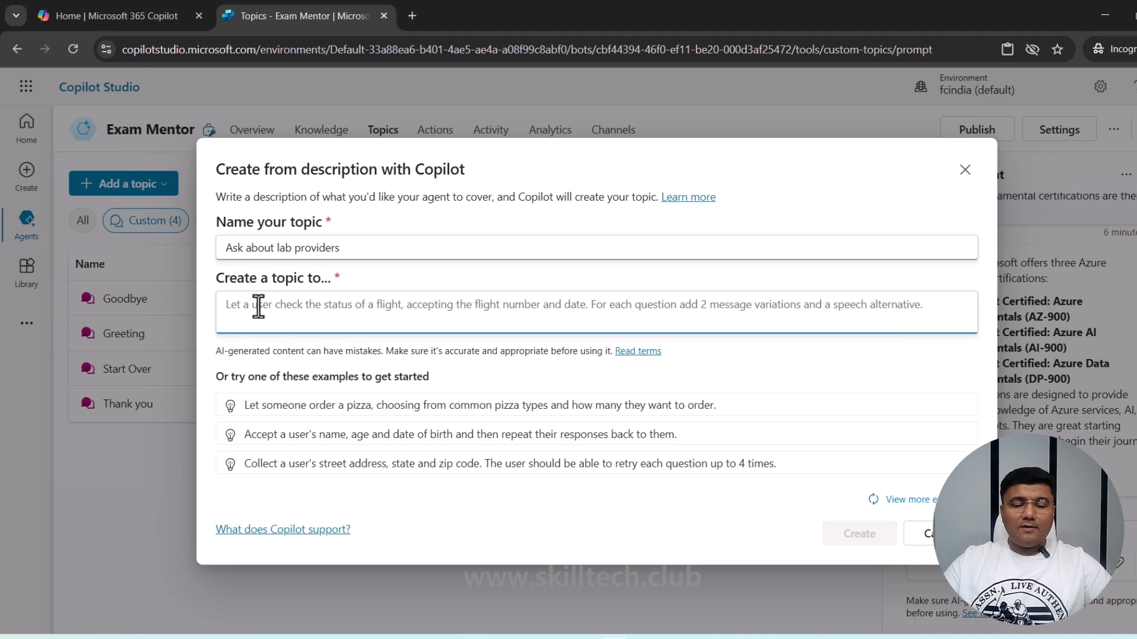
key("ctrl+v")
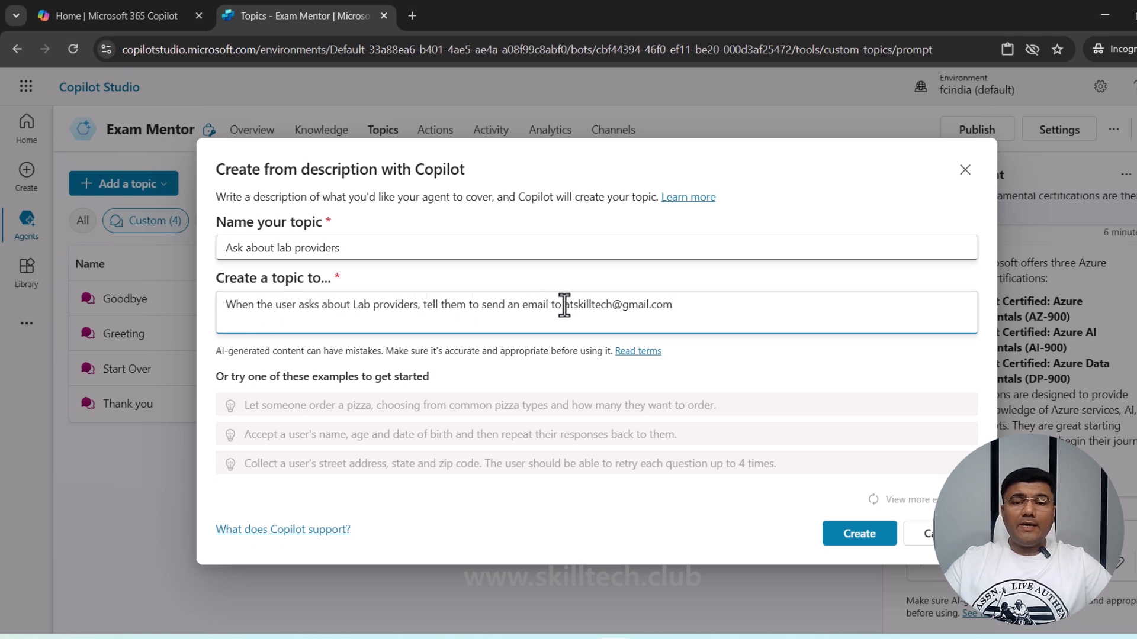
- Check the description's email address and request the topic, which fails to create
left_click_drag(569, 305, 683, 307)
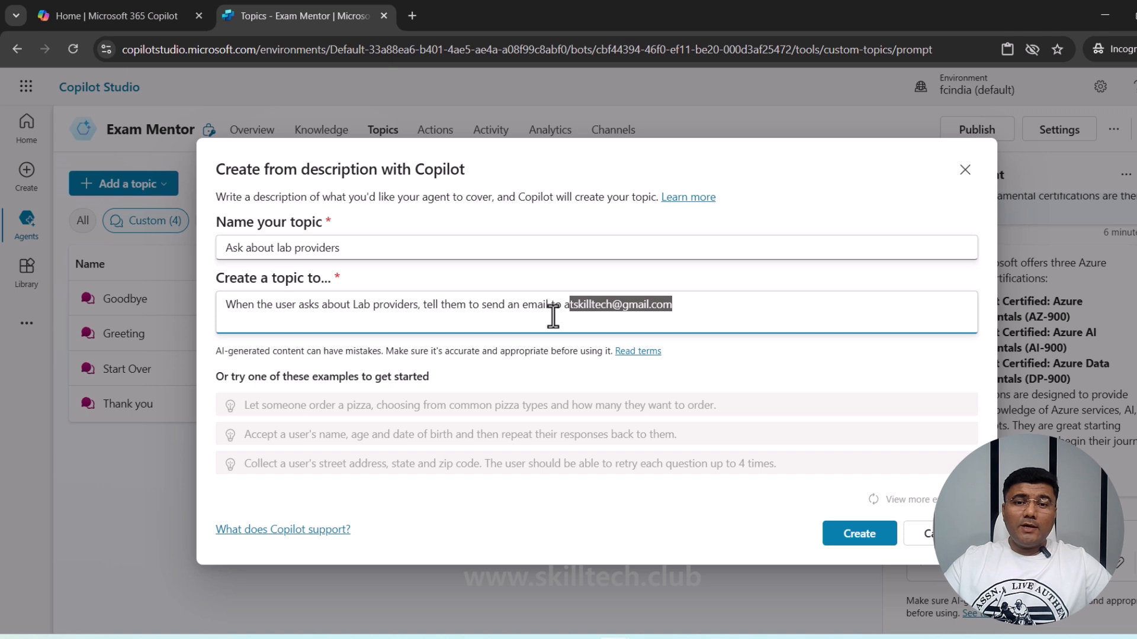
left_click(564, 305)
left_click_drag(571, 307, 692, 306)
left_click(692, 307)
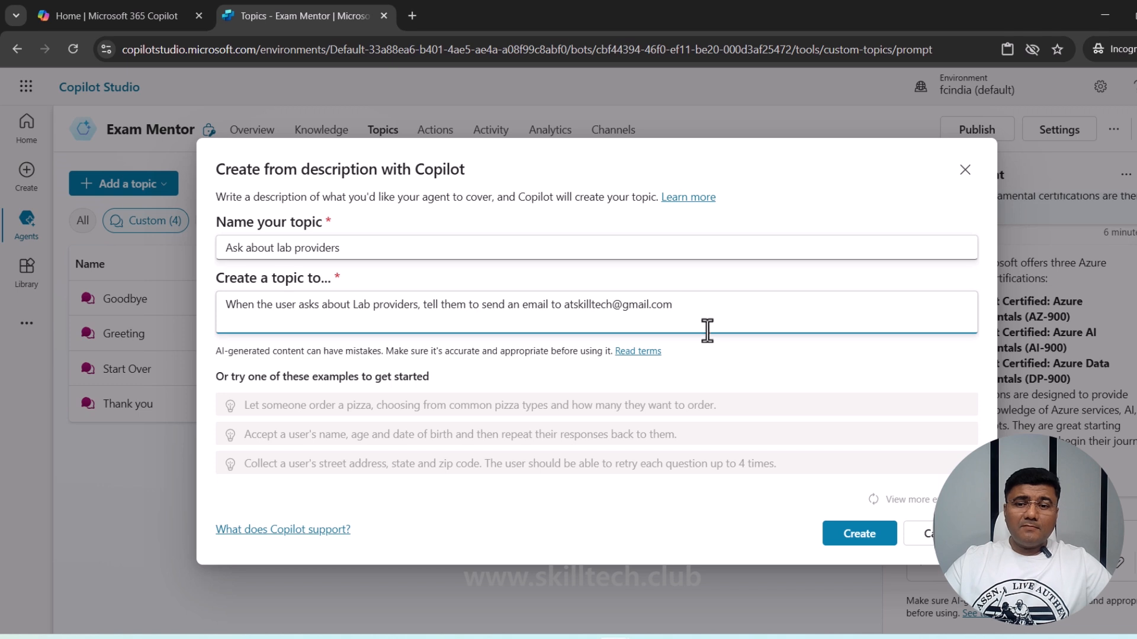
left_click(865, 540)
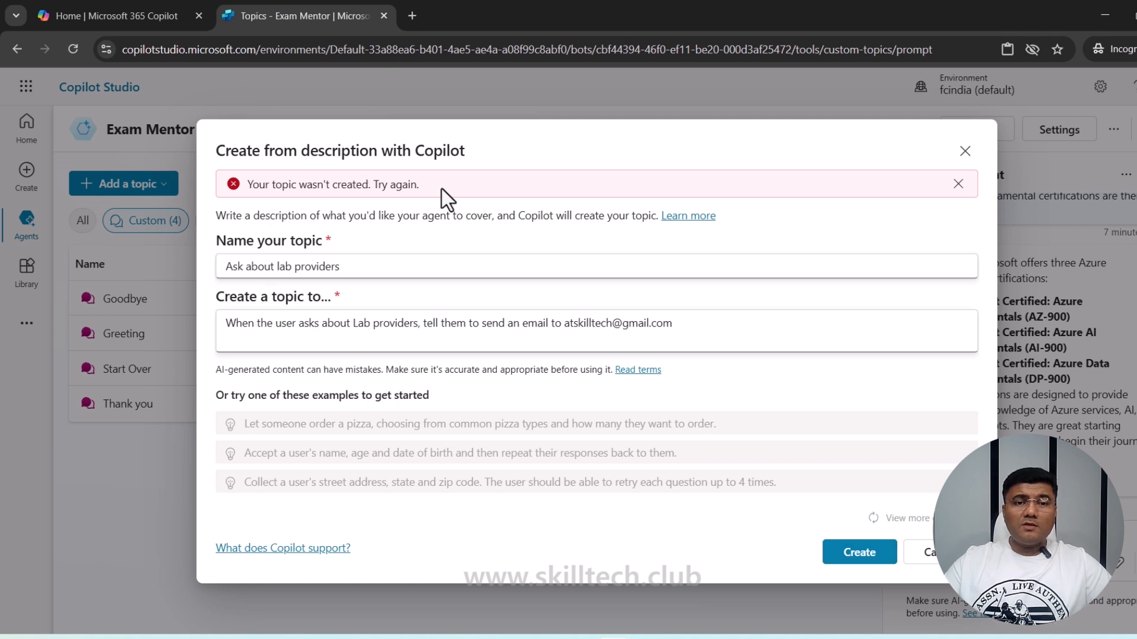
- Append 'or contact' plus a contact person's name to the description and regenerate the topic
left_click(859, 557)
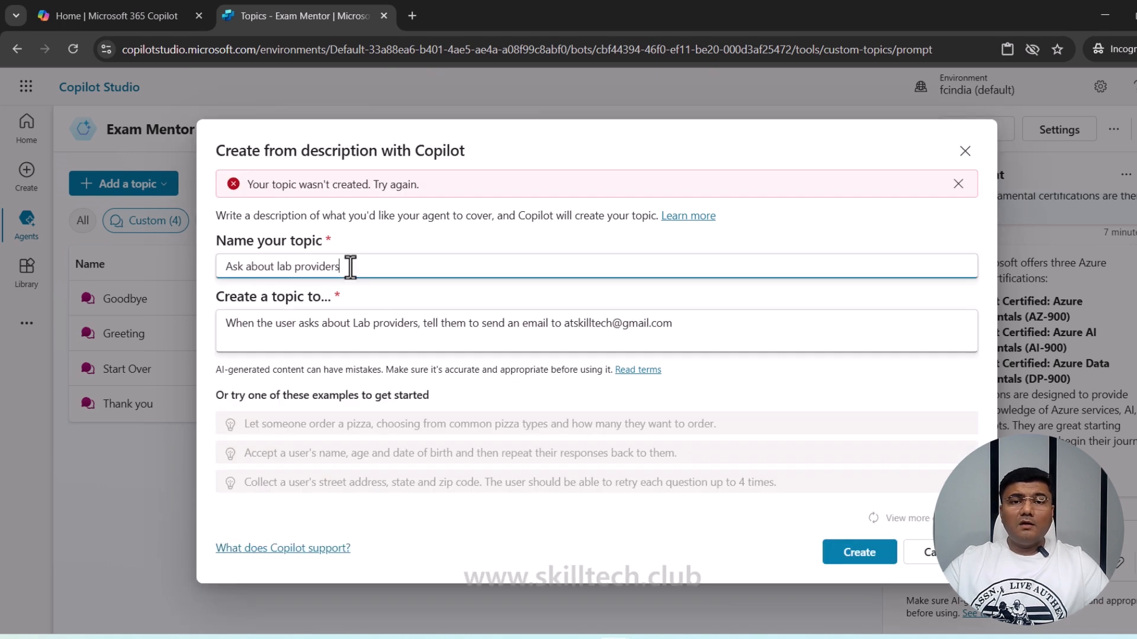
left_click(410, 336)
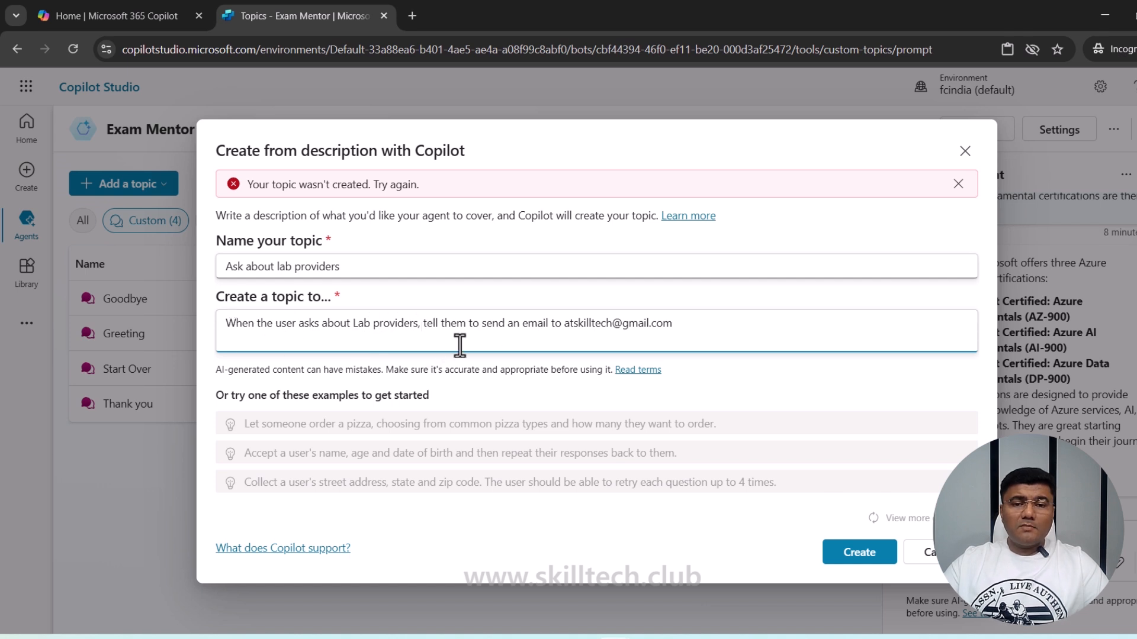
left_click(565, 325)
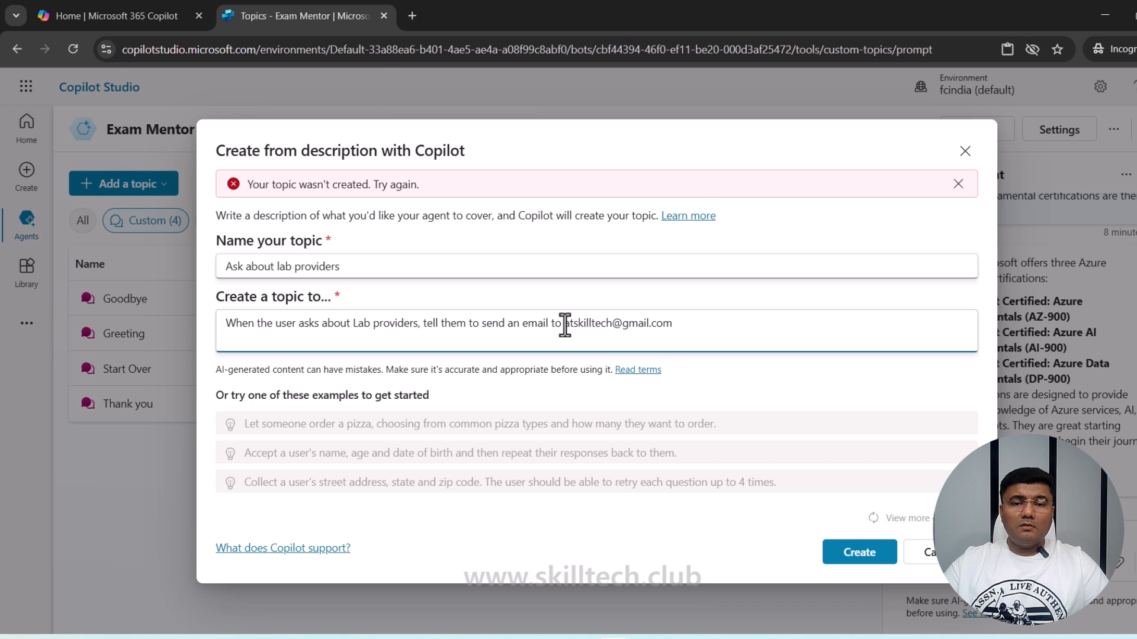
left_click(695, 325)
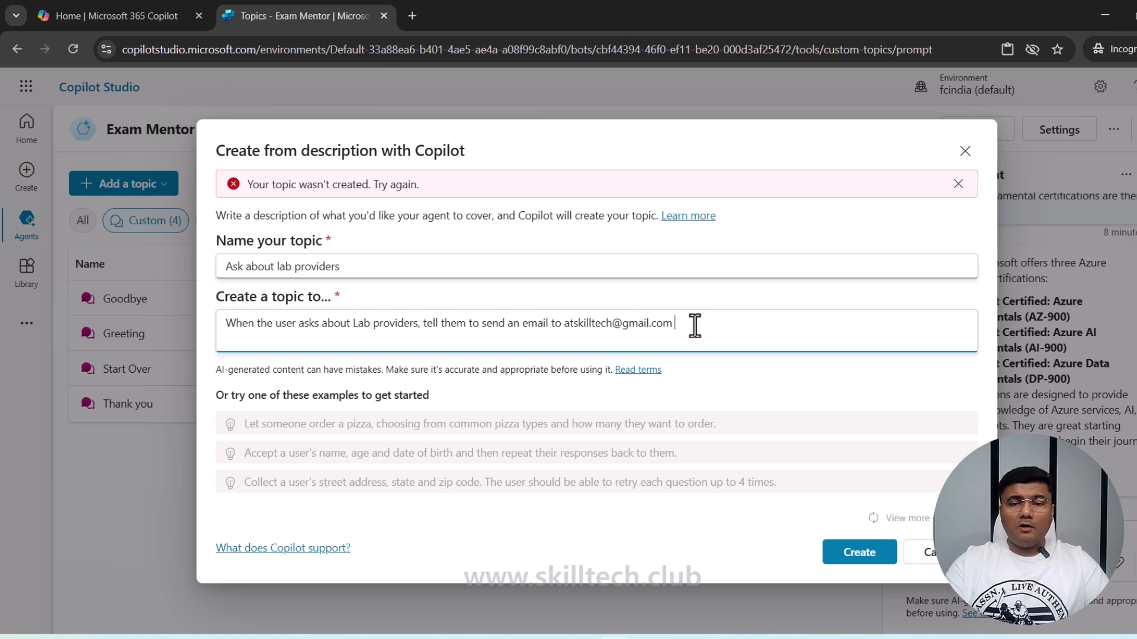
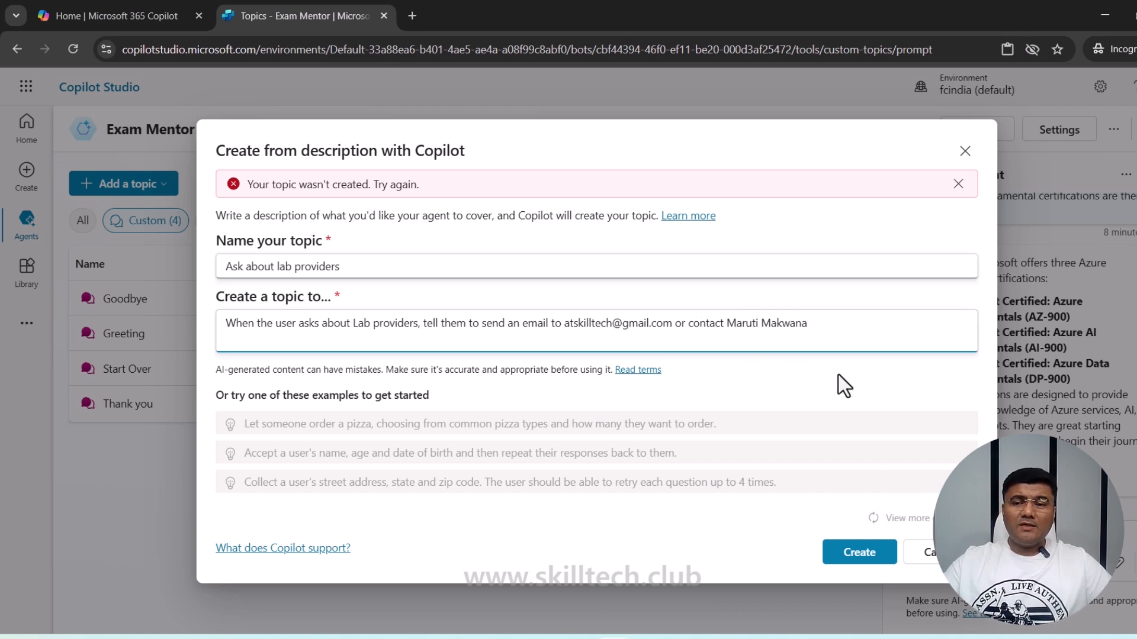
left_click(852, 559)
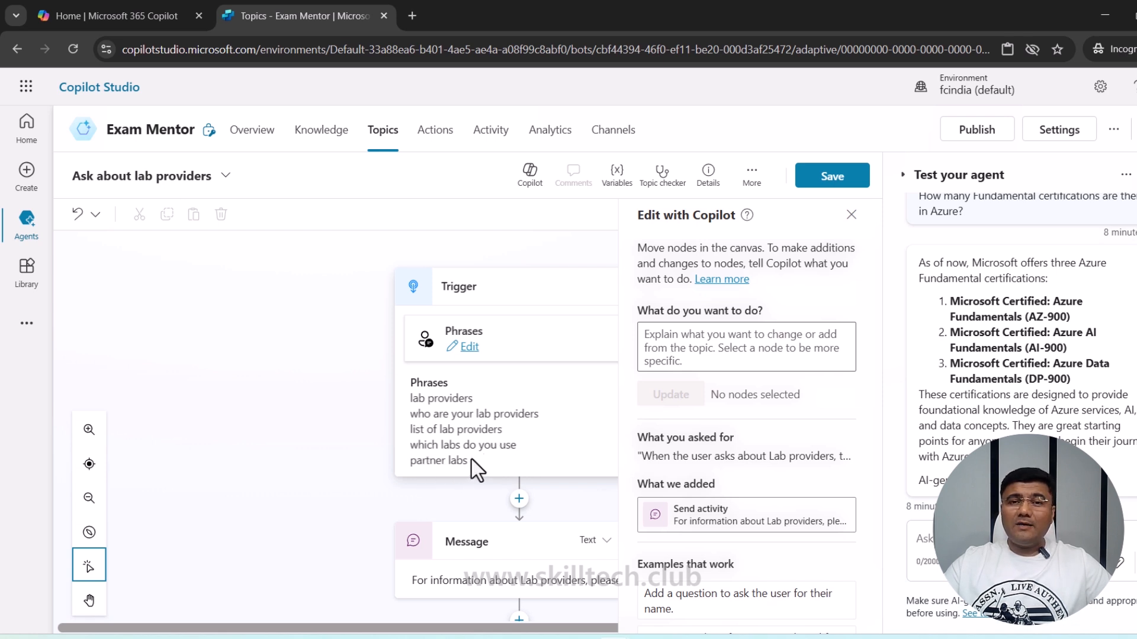
- Review the five trigger phrases, close the Edit with Copilot pane and save the topic
scroll(520, 431, "down", 3)
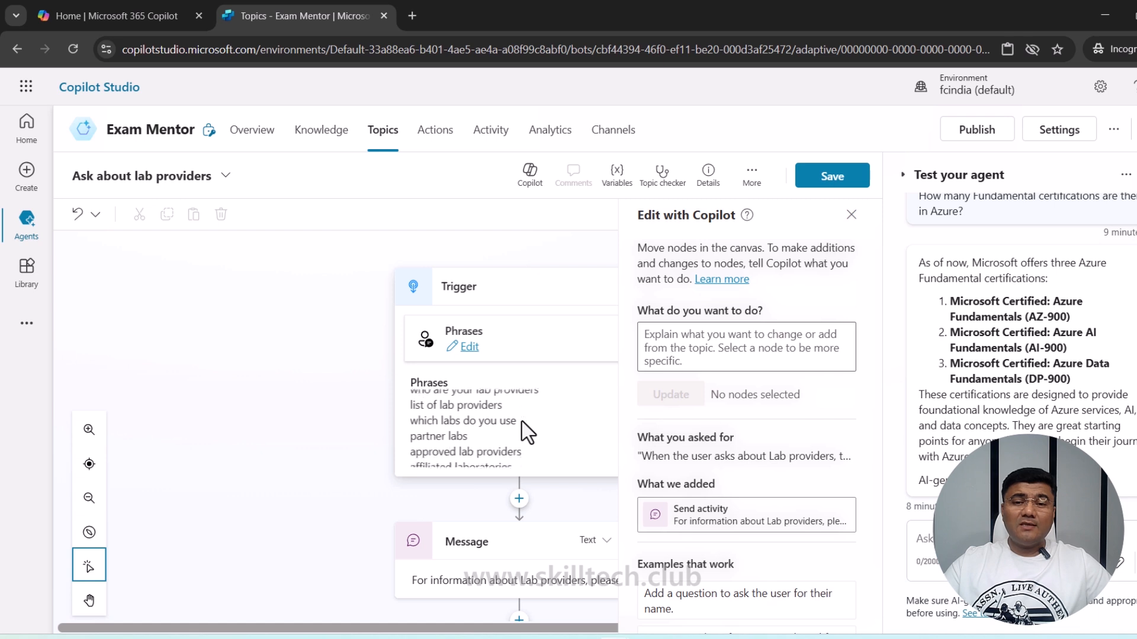
scroll(463, 486, "down", 1)
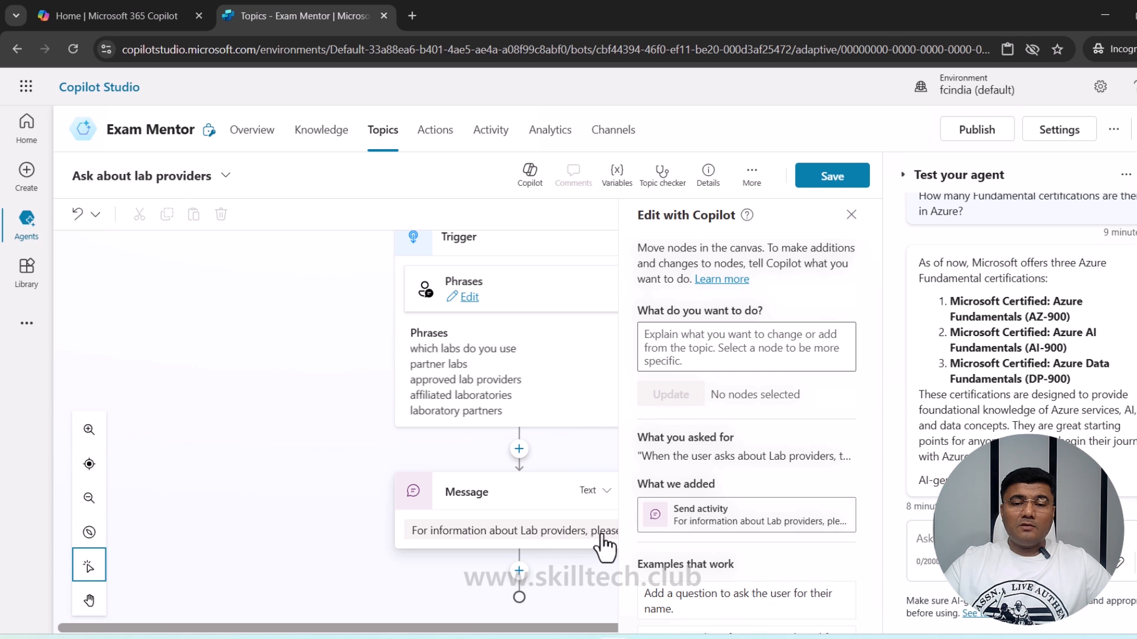
left_click(851, 214)
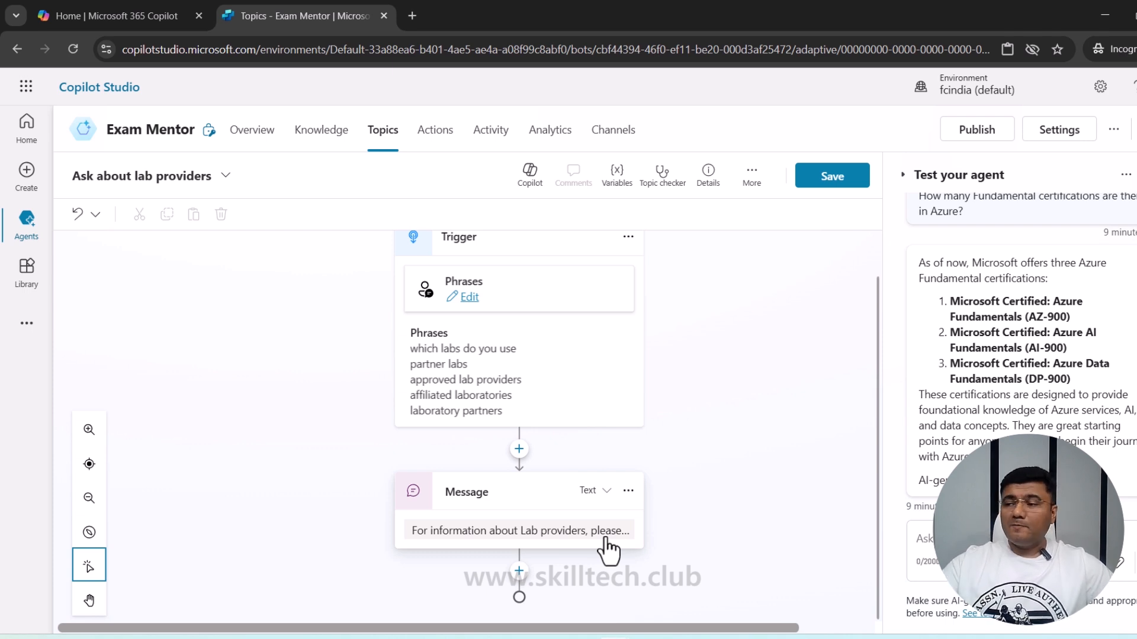
left_click(831, 176)
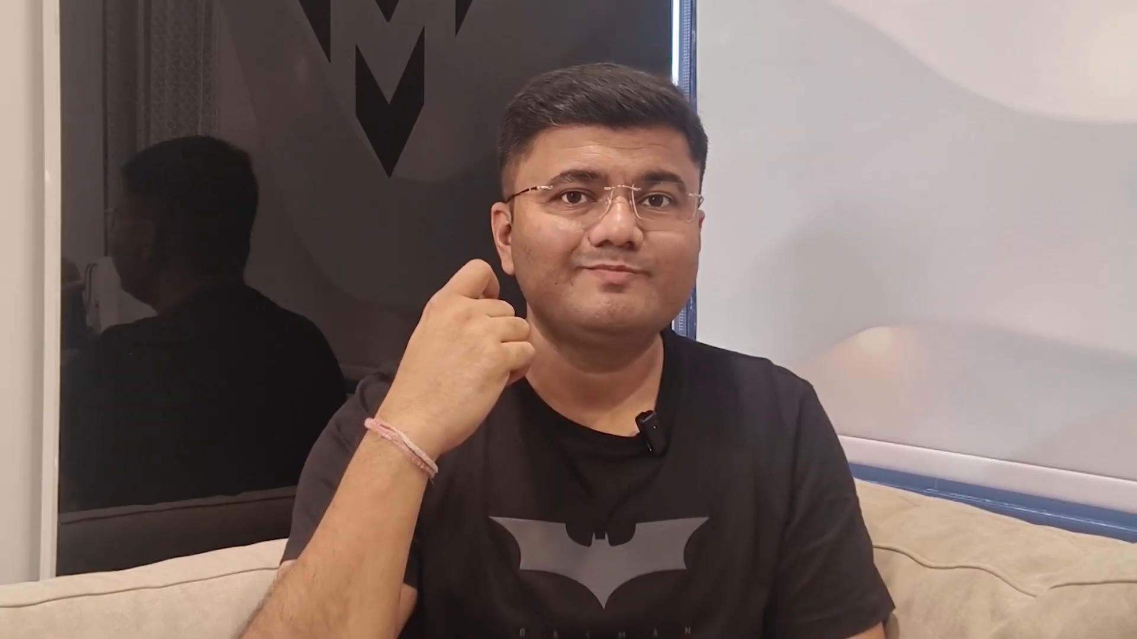
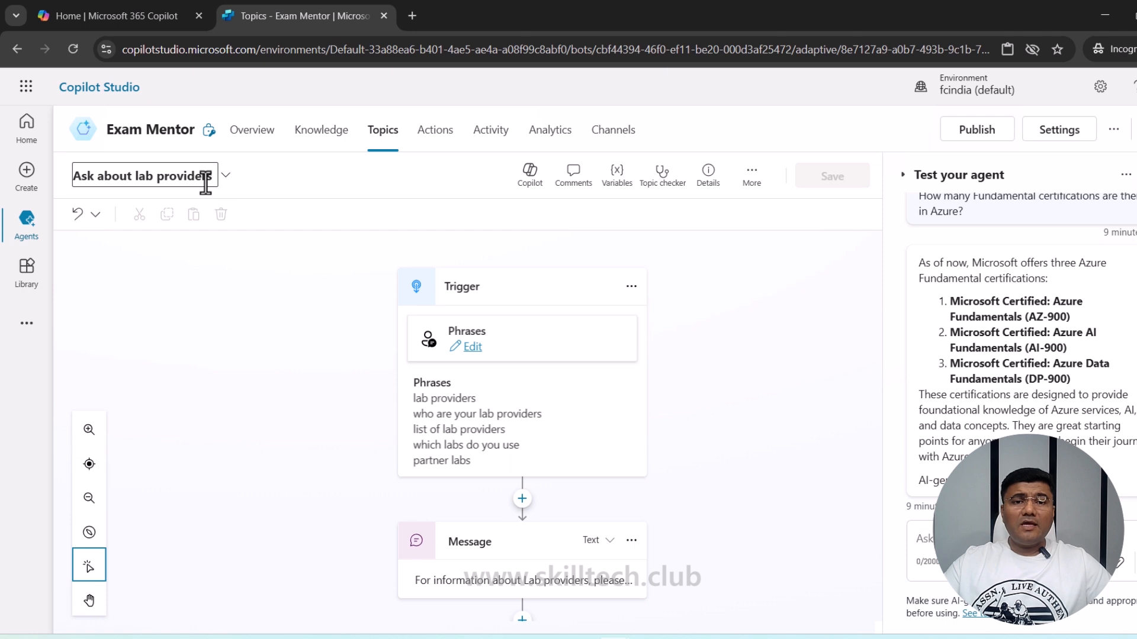
- Return to the topics list, where Ask about lab providers is enabled among five custom topics
left_click(386, 137)
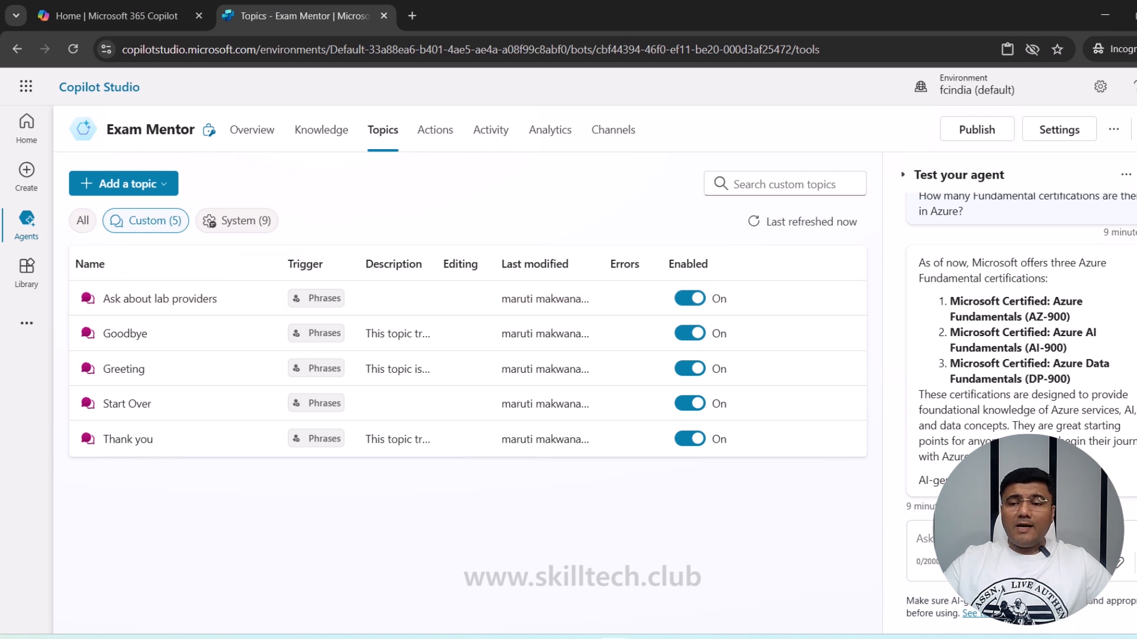
- Ask the test agent 'where can i get labs for AI 900' and review its answer
left_click(995, 540)
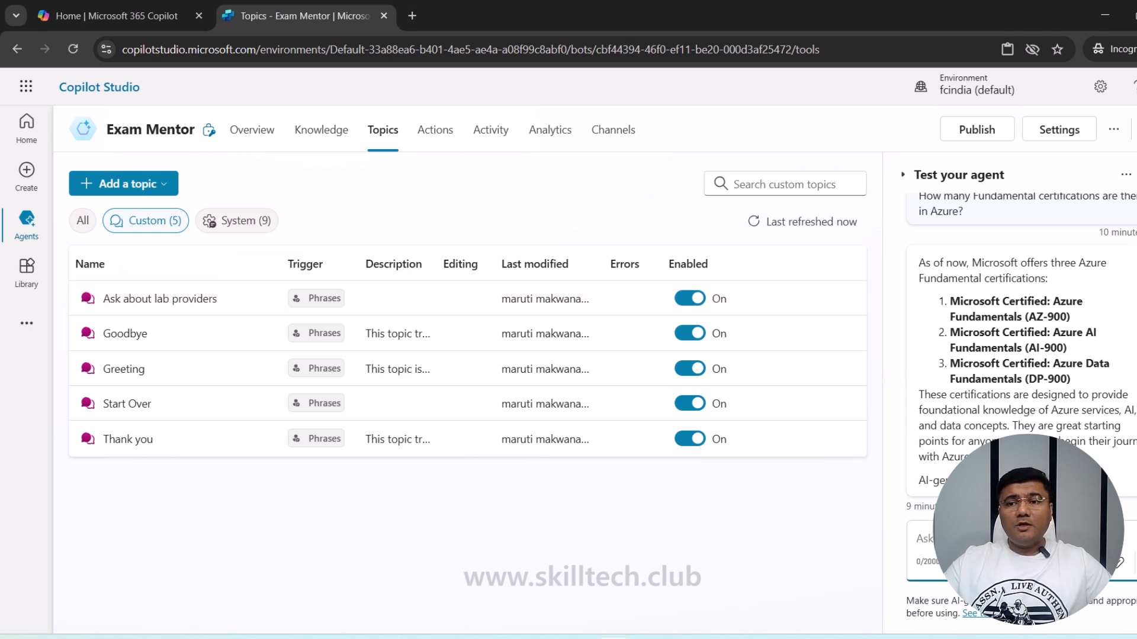
type("where can i g")
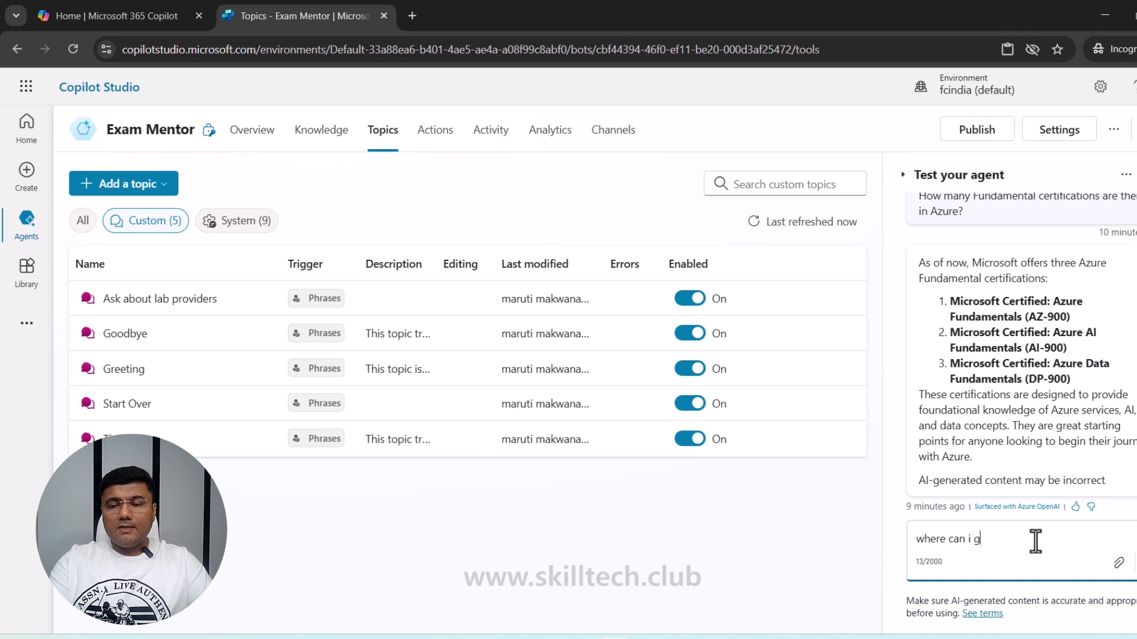
type("et labs ")
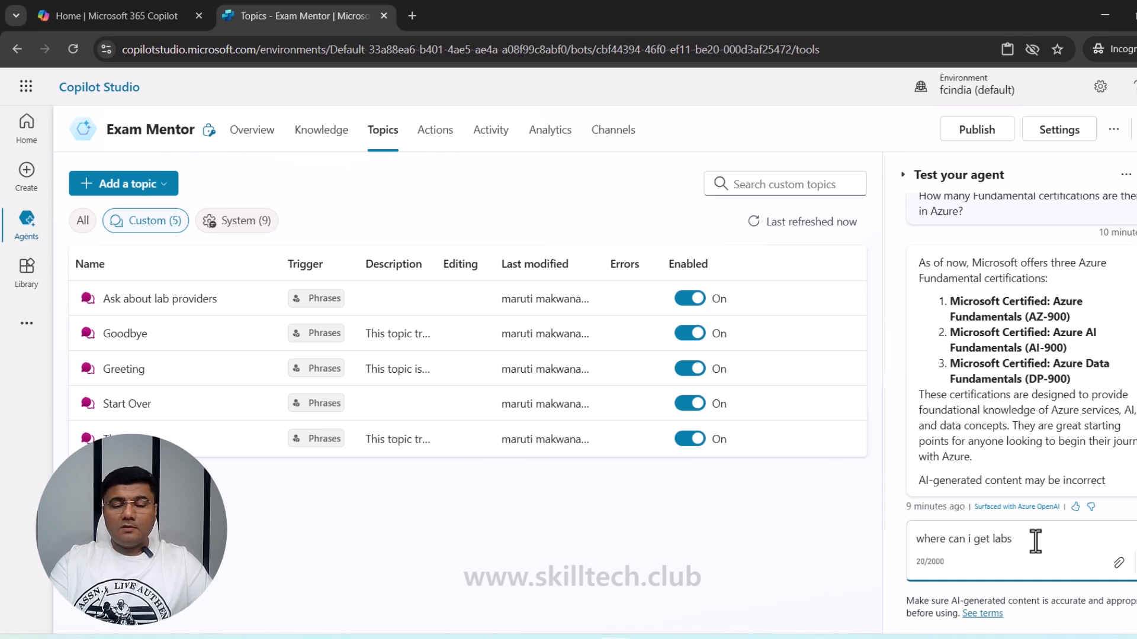
type("for ")
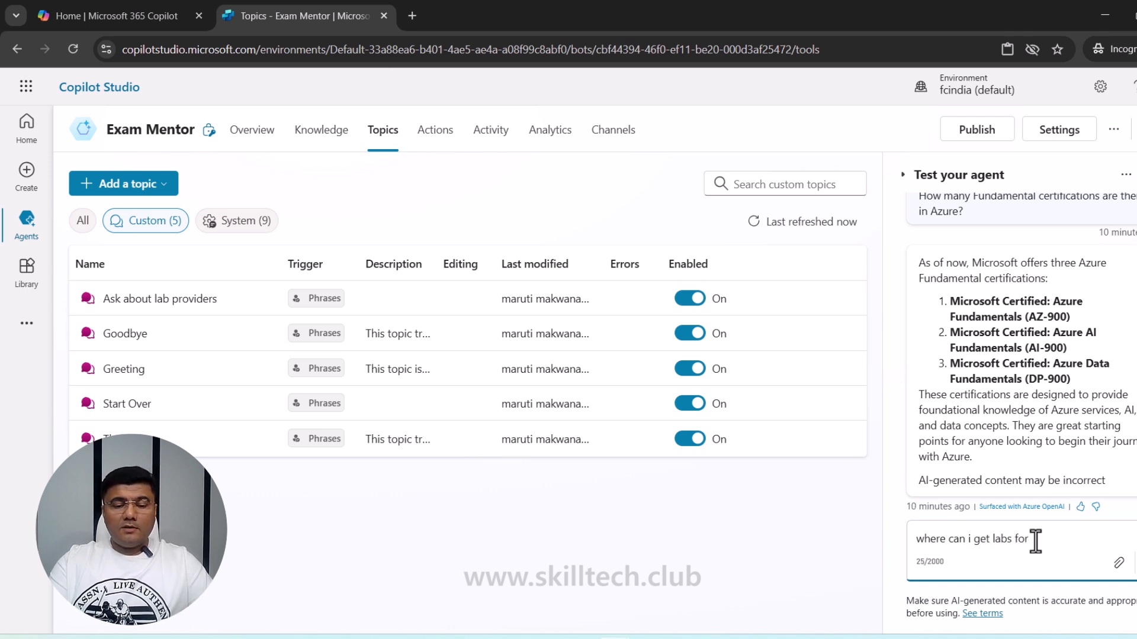
type("aI 900")
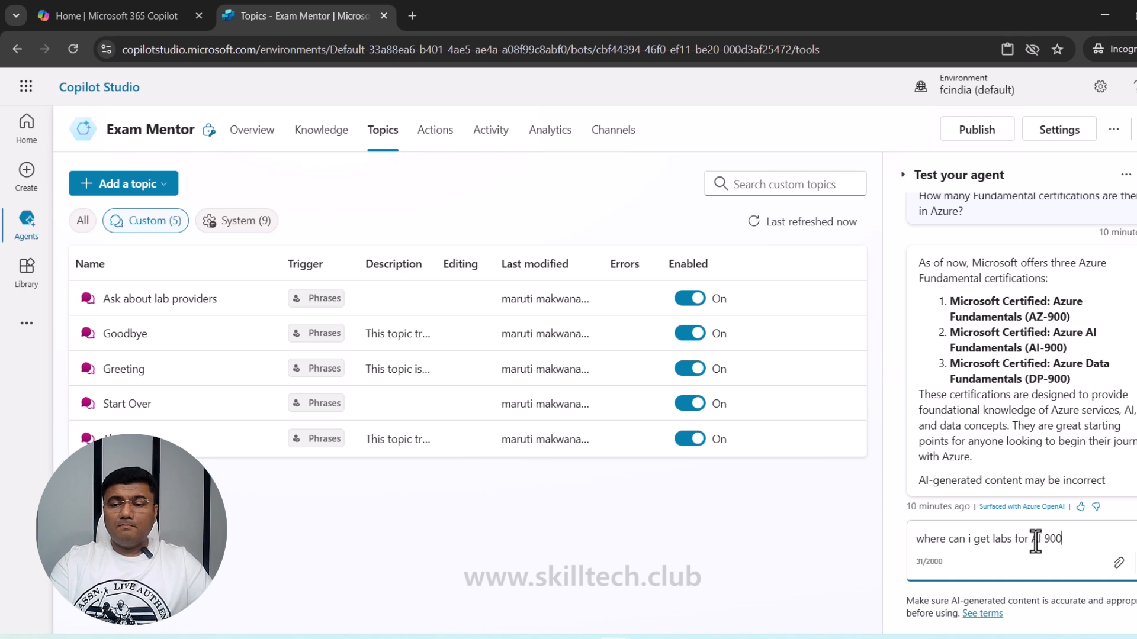
key("Return")
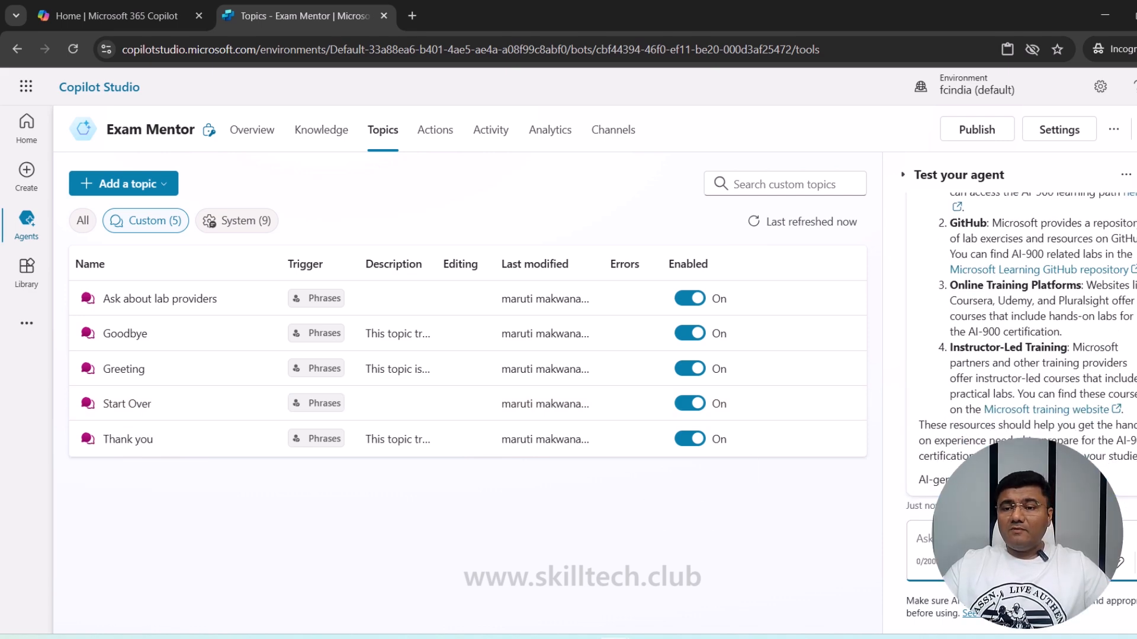
scroll(1051, 444, "up", 5)
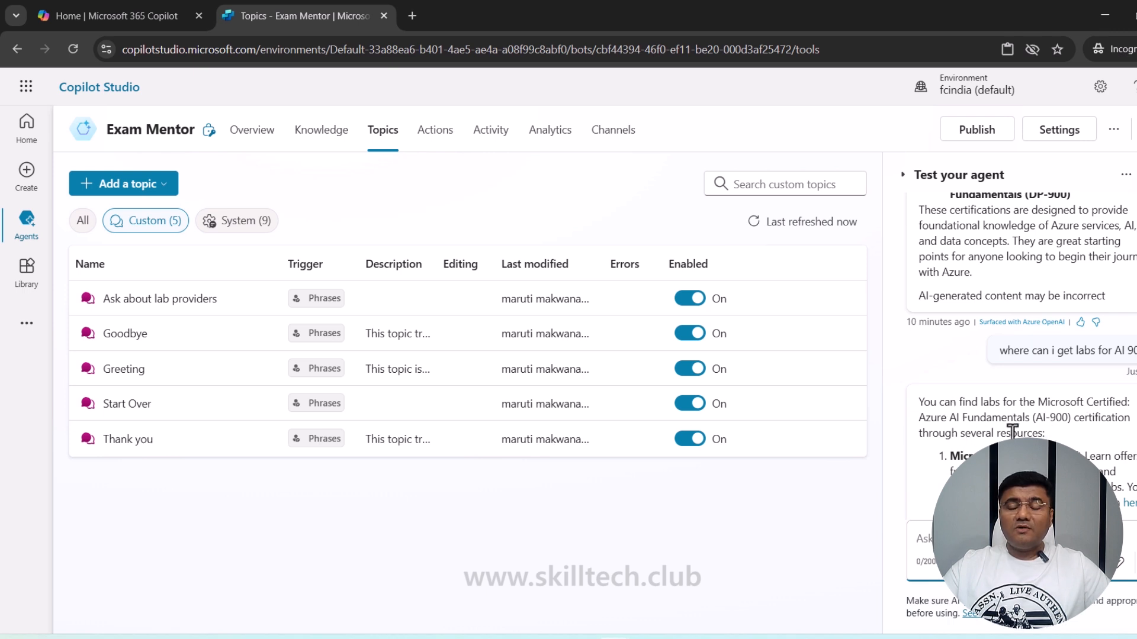
scroll(1013, 432, "down", 3)
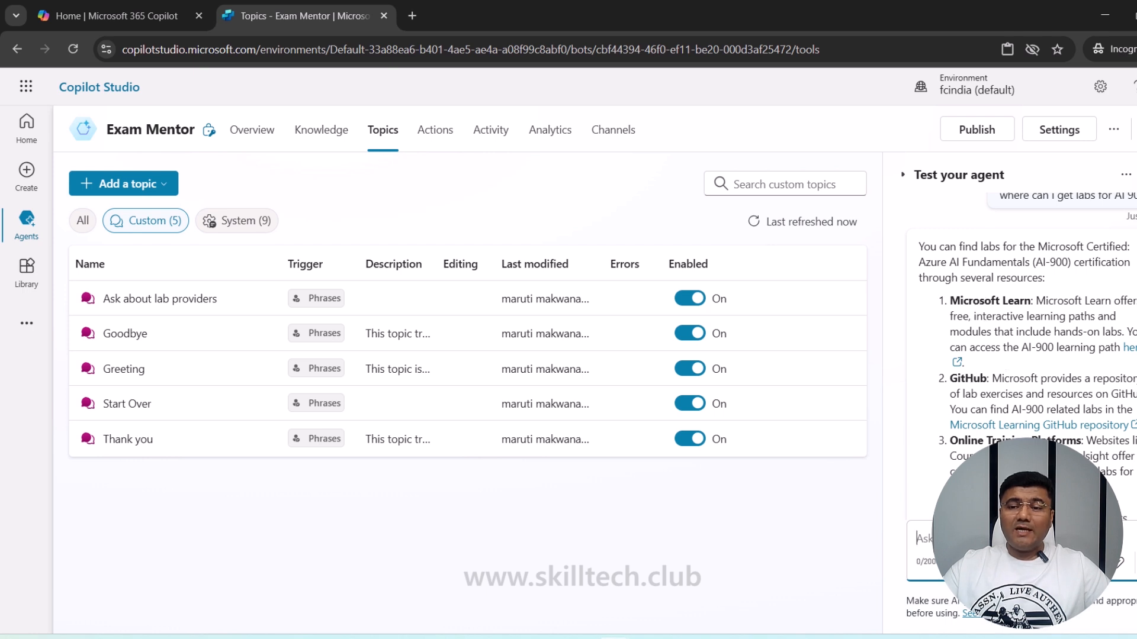
scroll(982, 379, "down", 2)
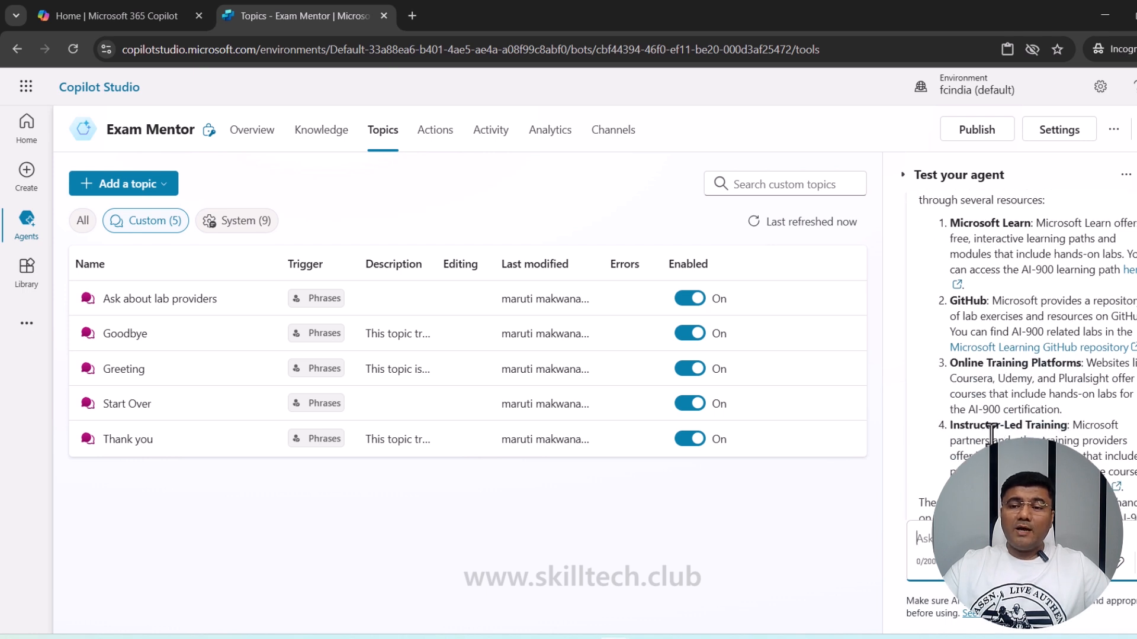
scroll(986, 429, "down", 2)
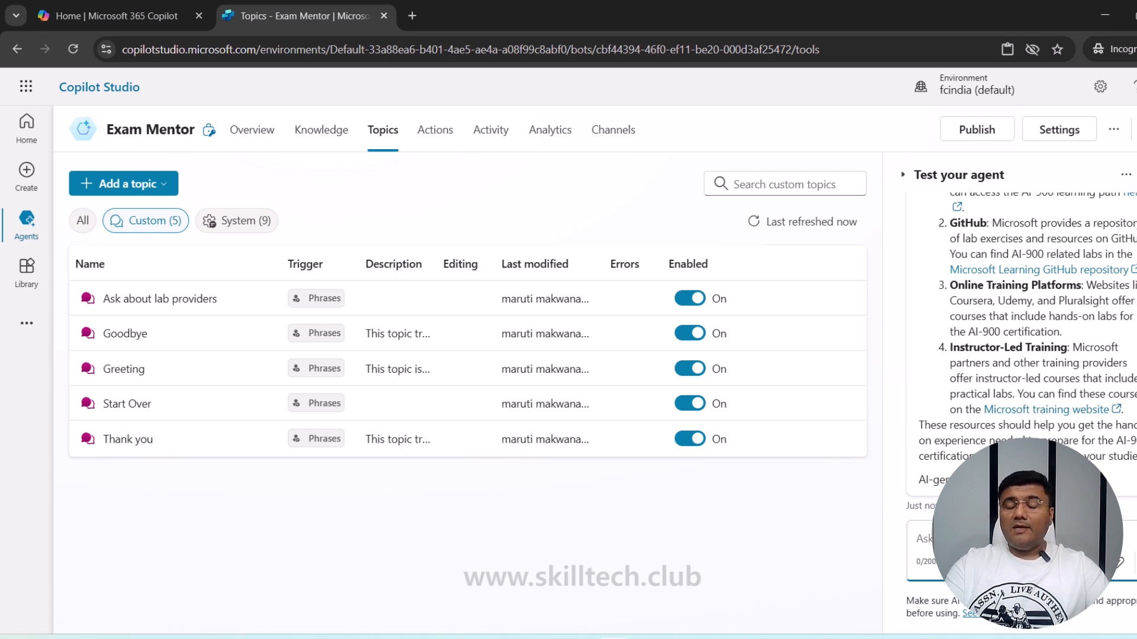
- Send 'share some lab providers with me', then open the topic that answered the labs question
type("sha")
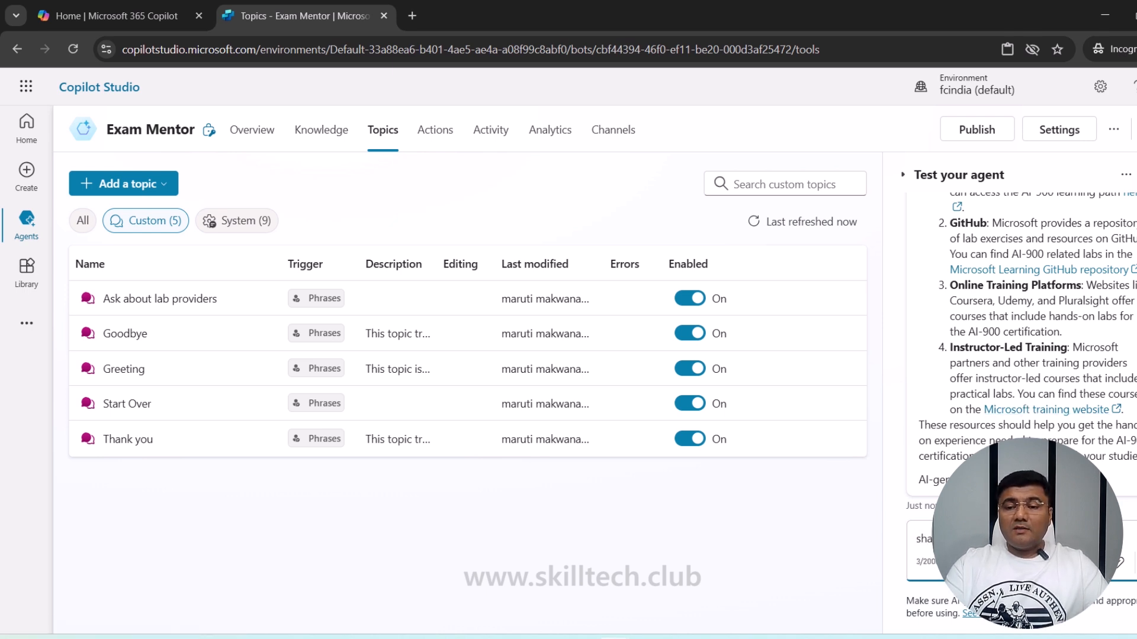
type("re")
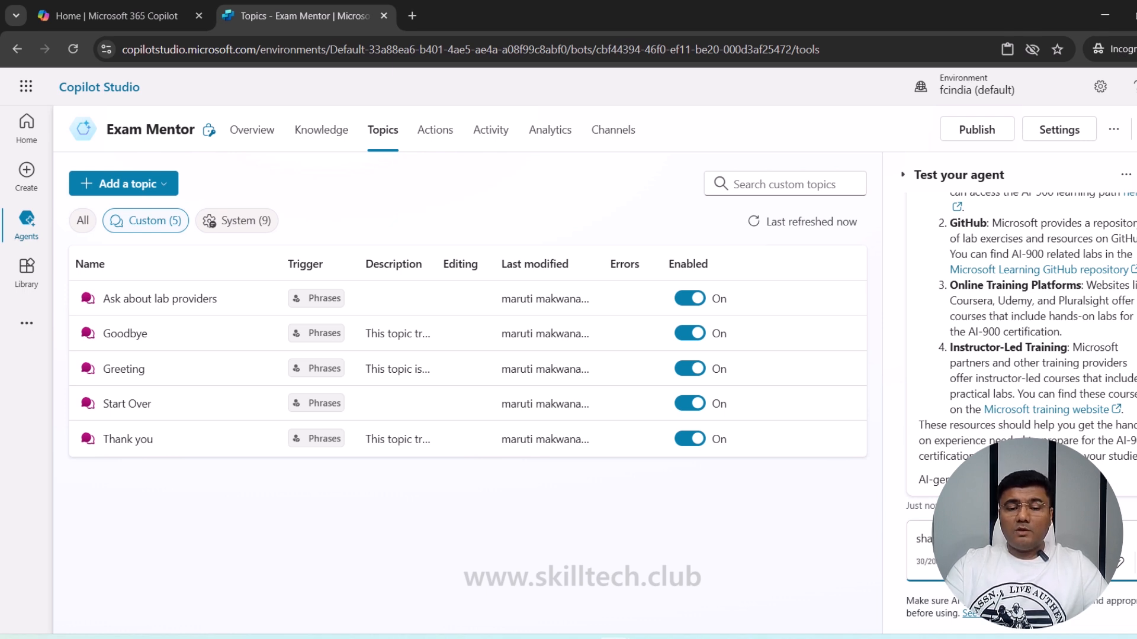
key("Return")
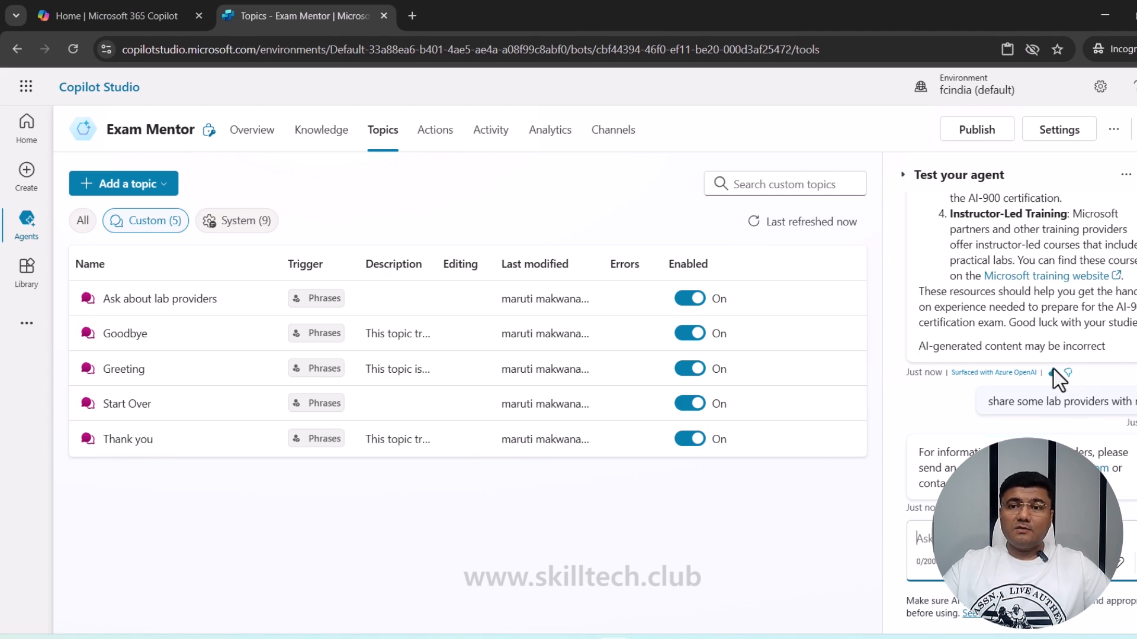
scroll(1060, 370, "up", 10)
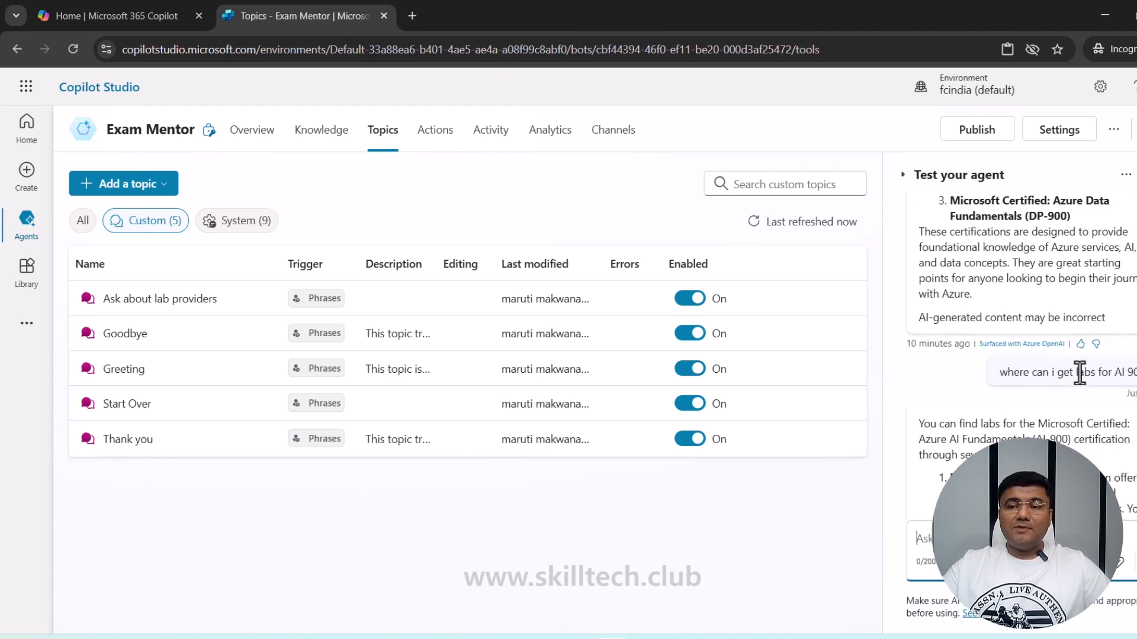
double_click(1079, 373)
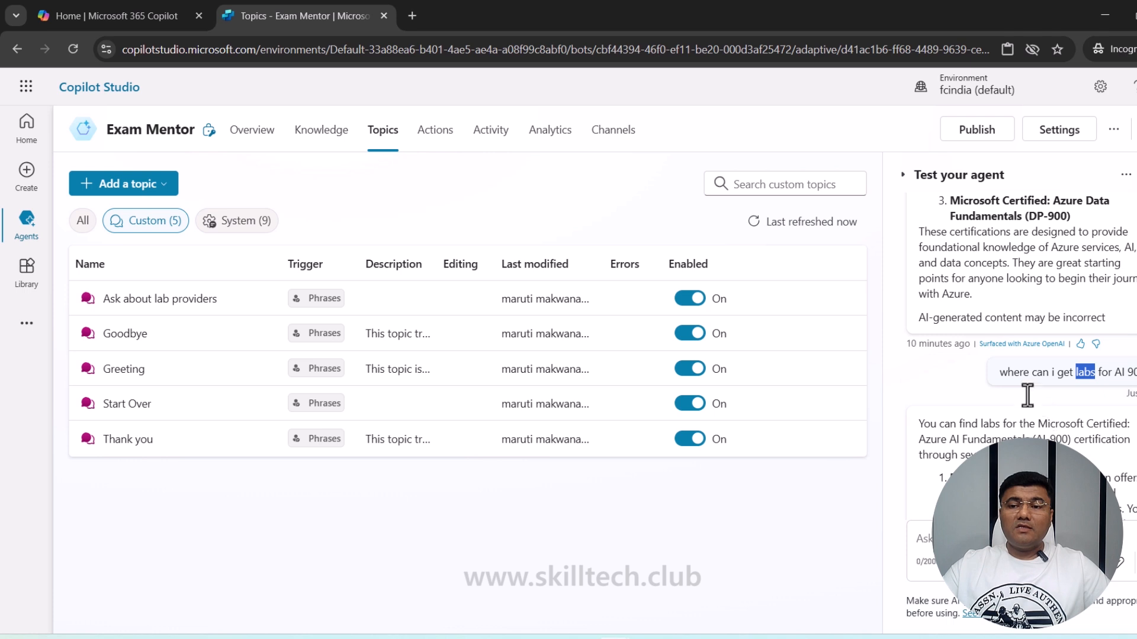
- Scroll through the On Unknown Intent trigger and Create generative answers node
scroll(1027, 396, "down", 4)
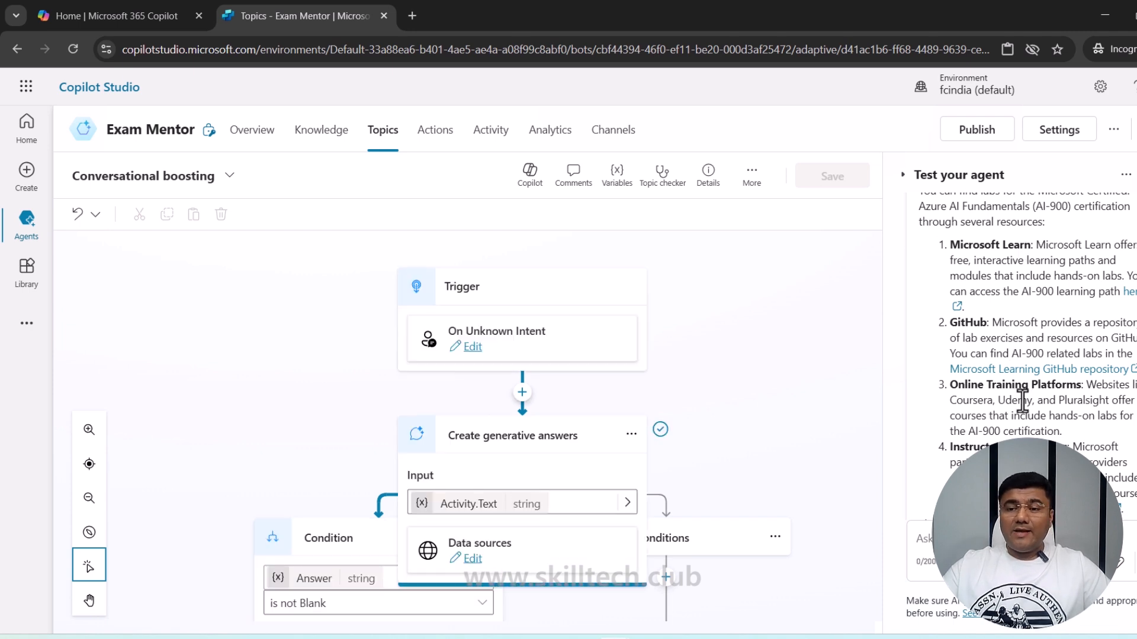
scroll(1022, 402, "down", 3)
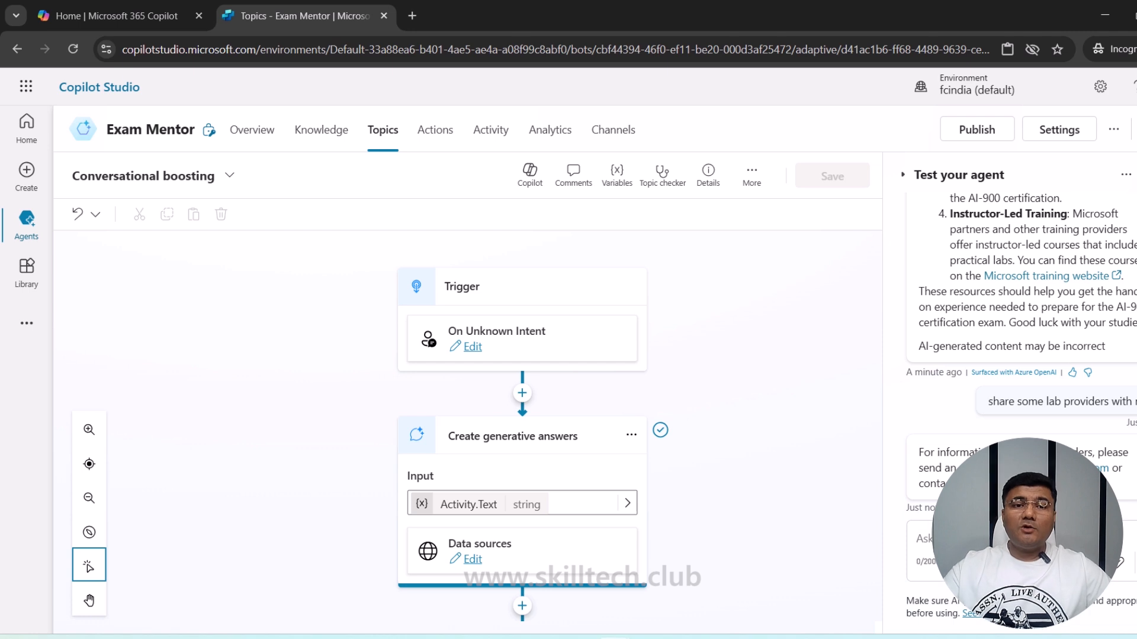
- Upload Certification_Guide.docx from the computer as a new knowledge source
left_click(321, 135)
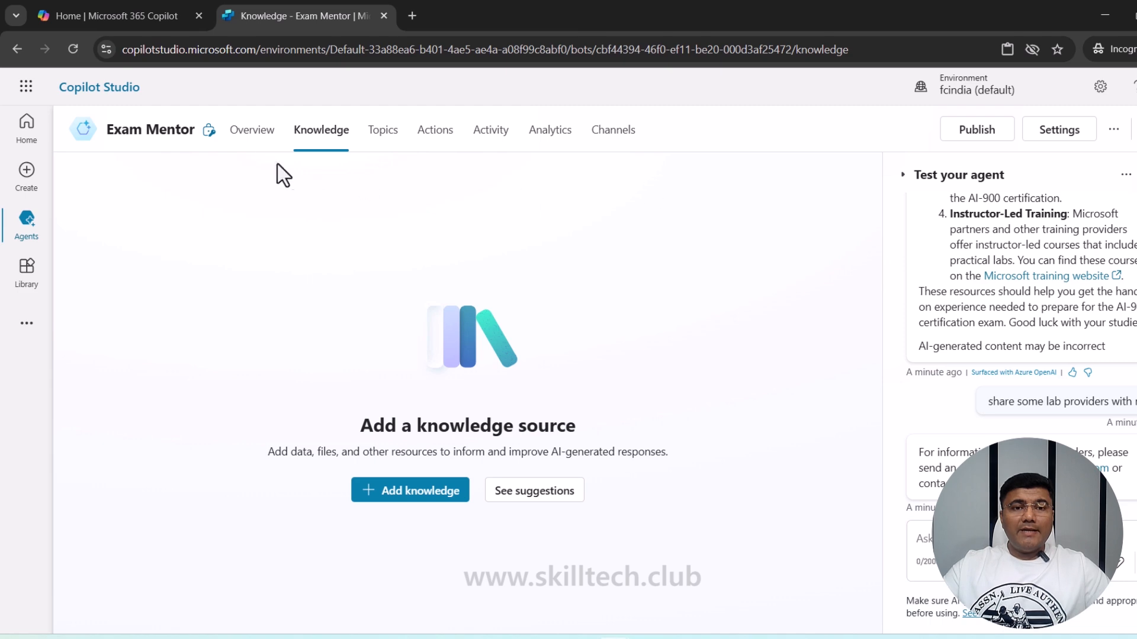
left_click(418, 492)
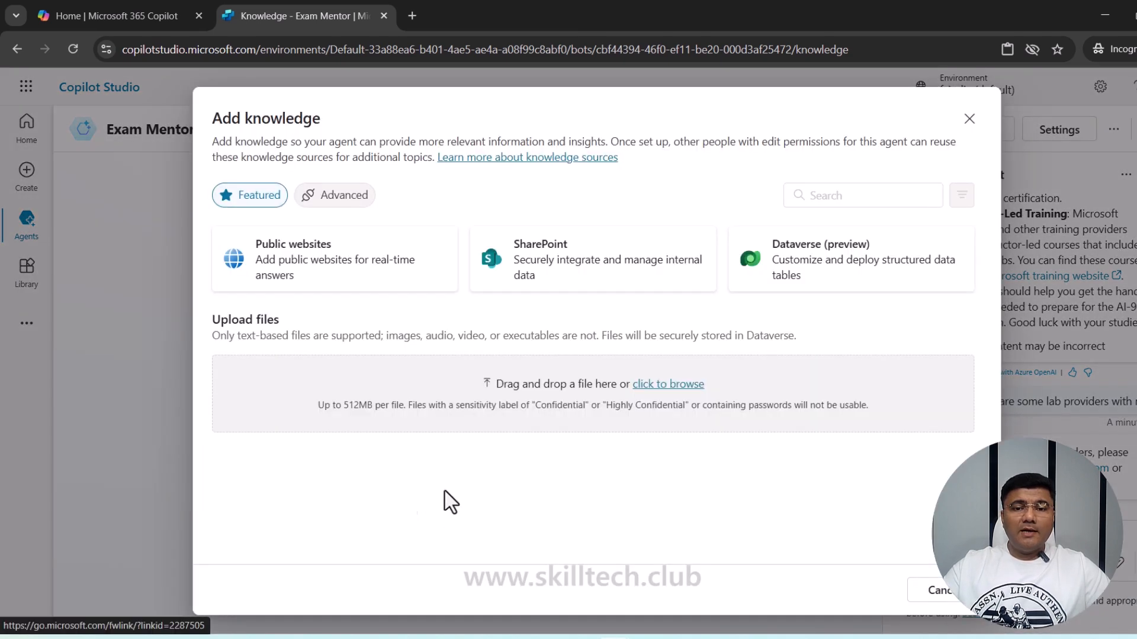
left_click(678, 385)
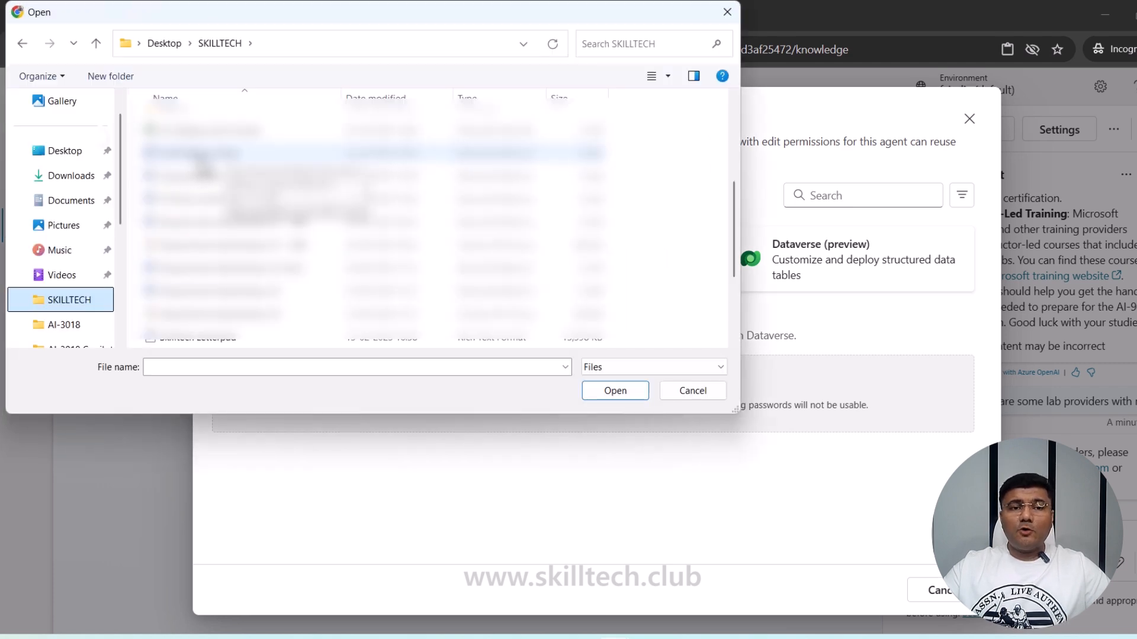
double_click(198, 154)
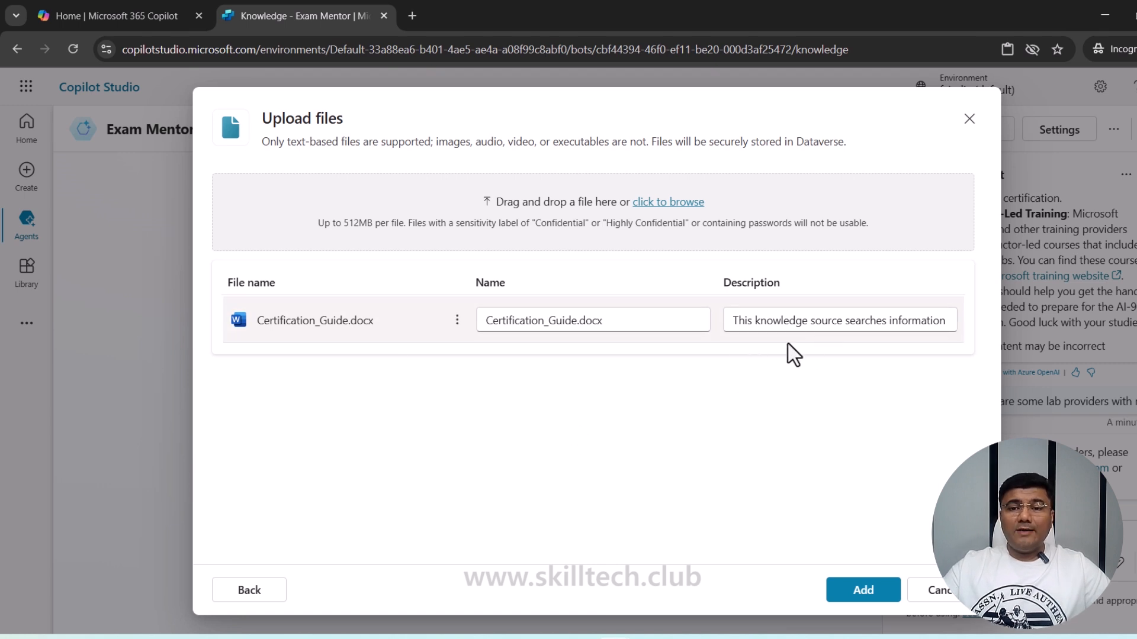
left_click(863, 592)
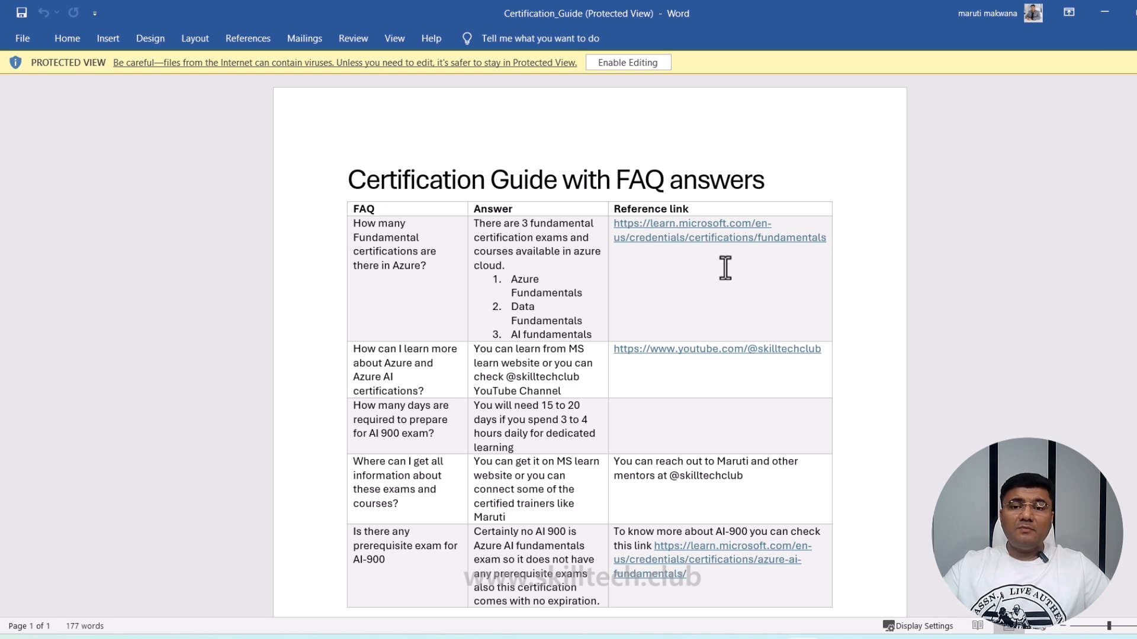
- Review the Certification Guide FAQ table in Word, then minimize the document
scroll(669, 448, "down", 3)
scroll(654, 435, "up", 2)
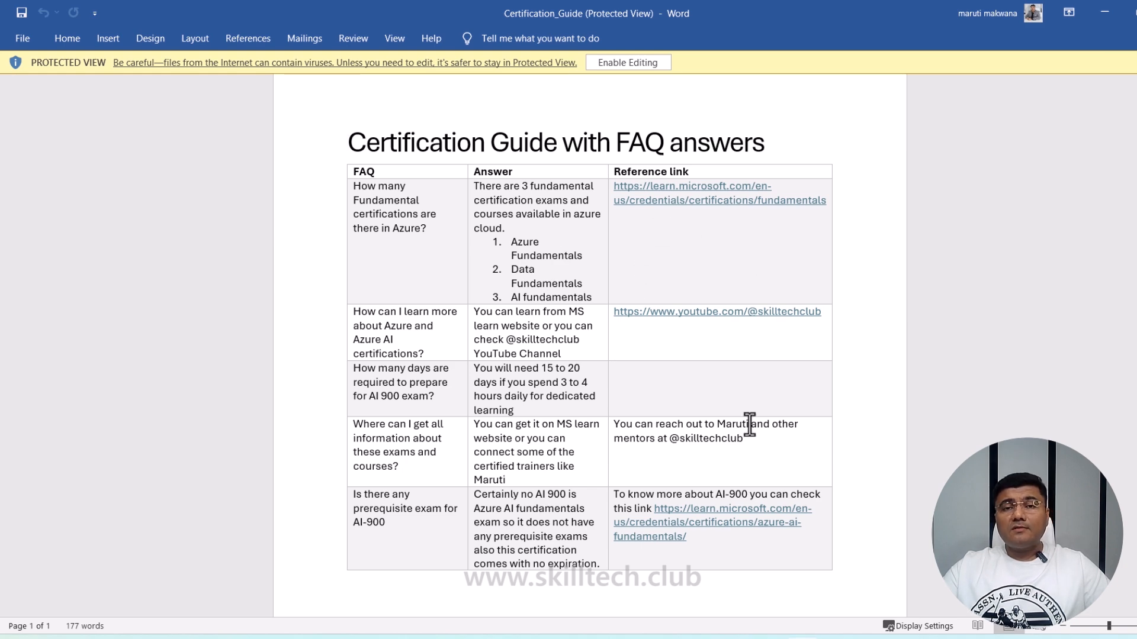
left_click(1103, 13)
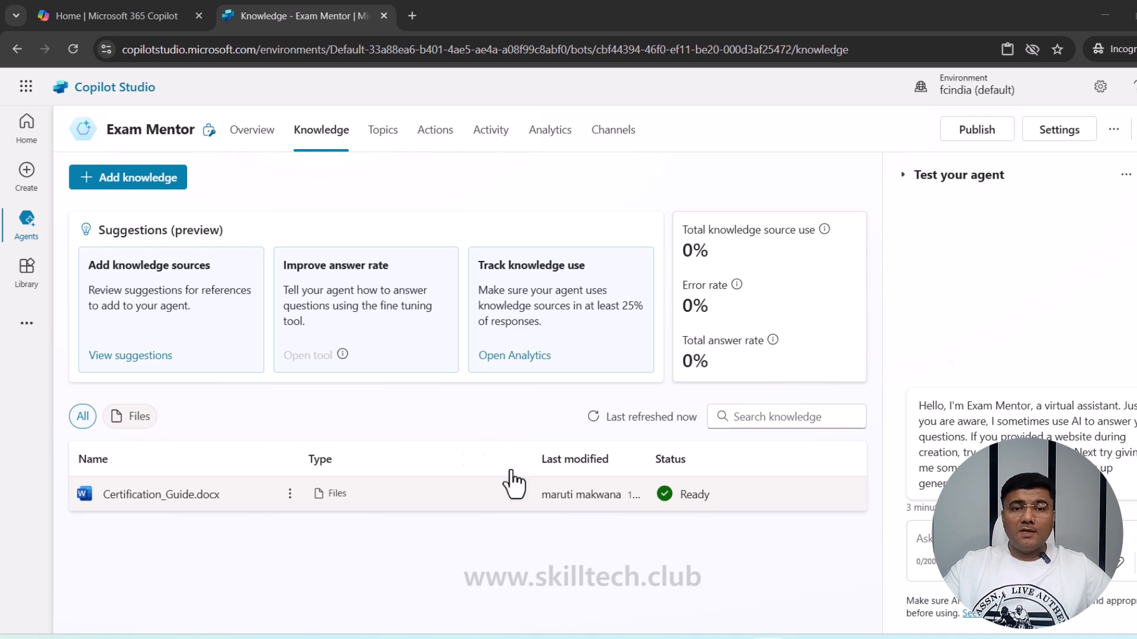
- Open the Conversational boosting topic from the System topics list
left_click(383, 131)
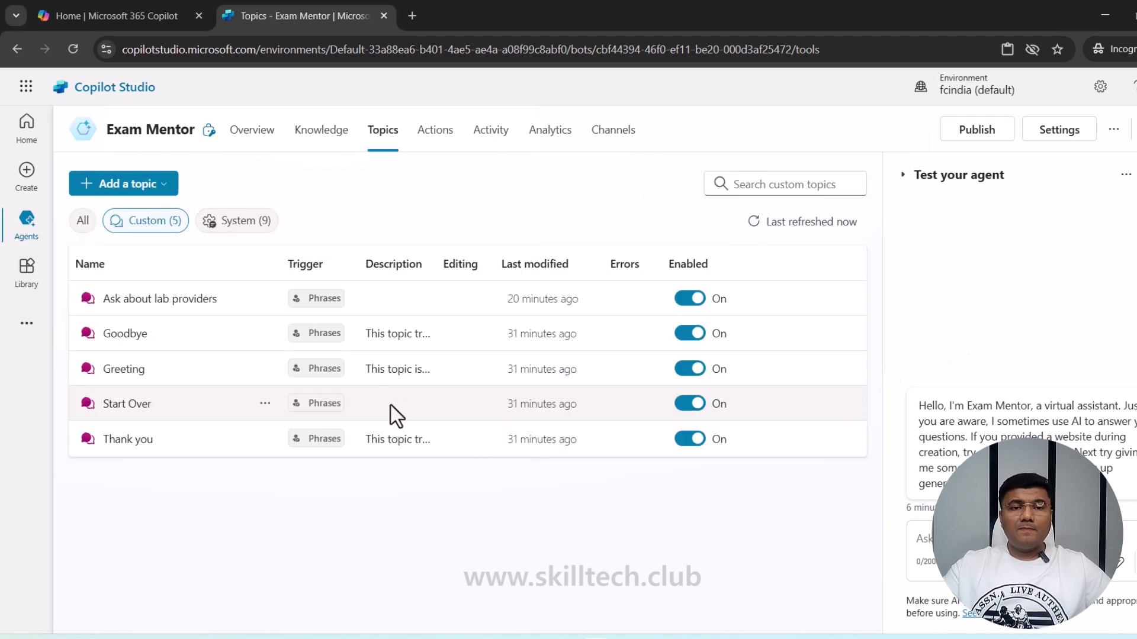
left_click(251, 228)
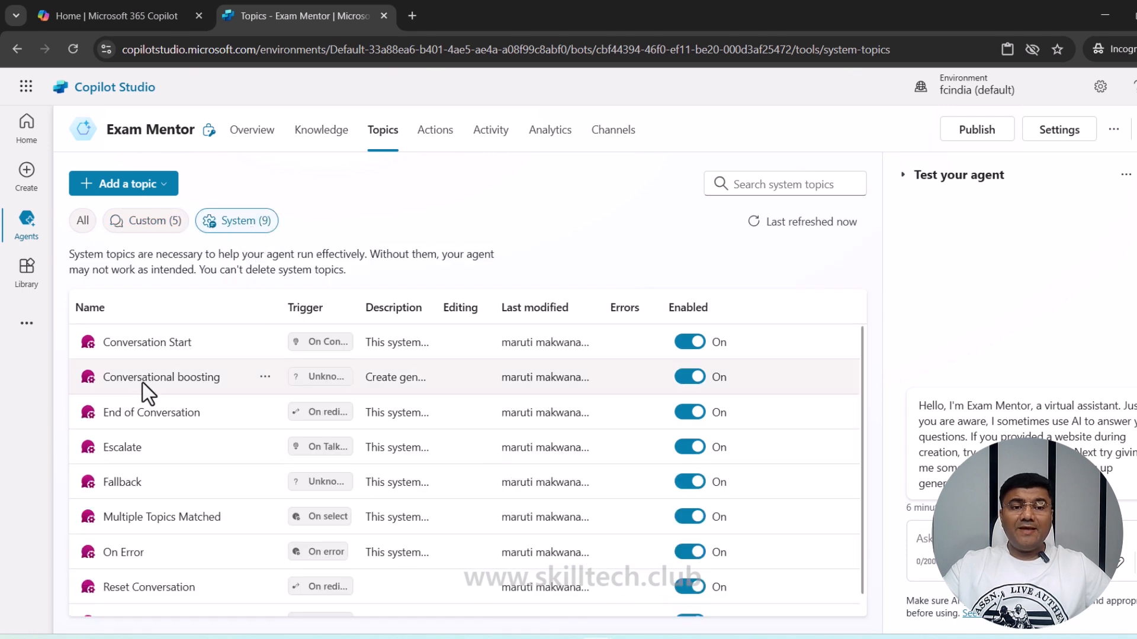
left_click(184, 382)
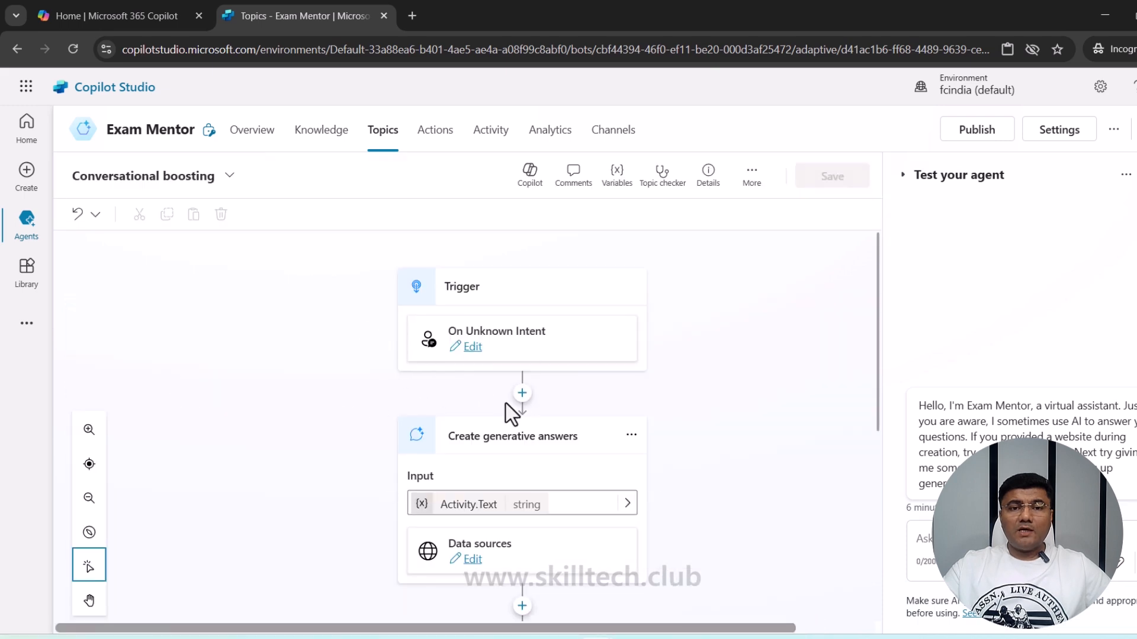
scroll(645, 411, "down", 2)
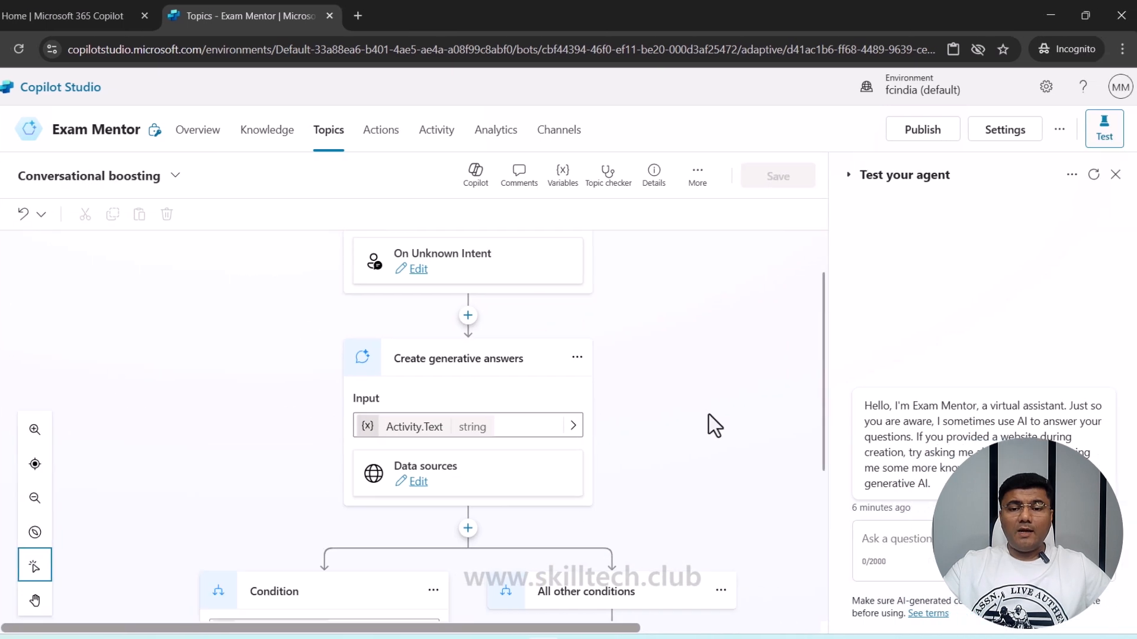
- Restart the test chat and send a pasted question about Azure certifications
left_click(1112, 175)
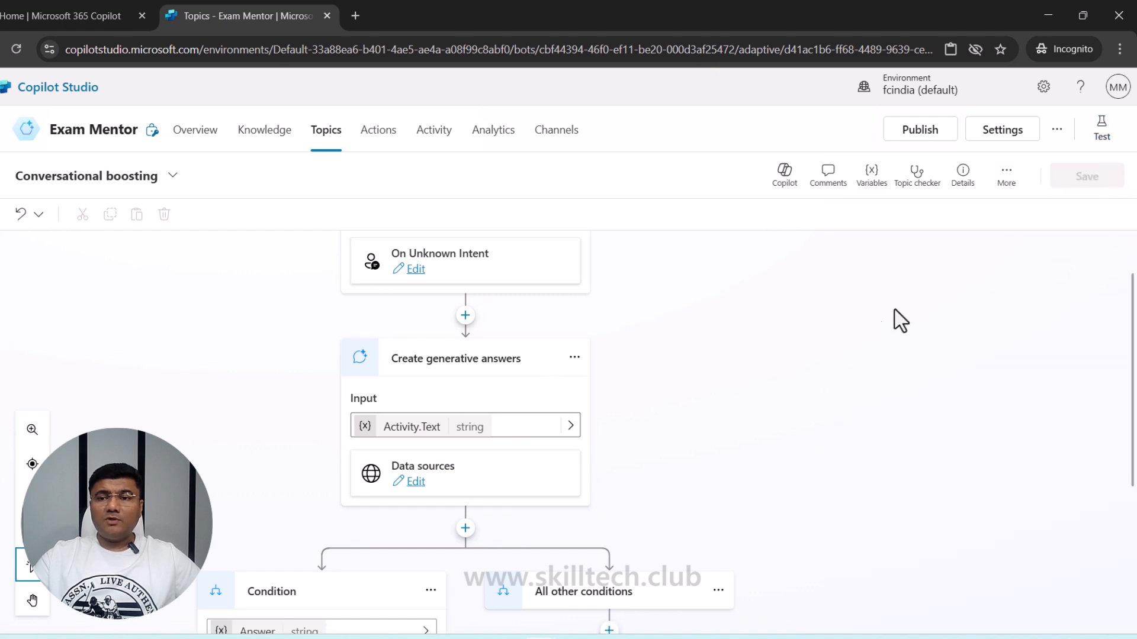
left_click(1102, 138)
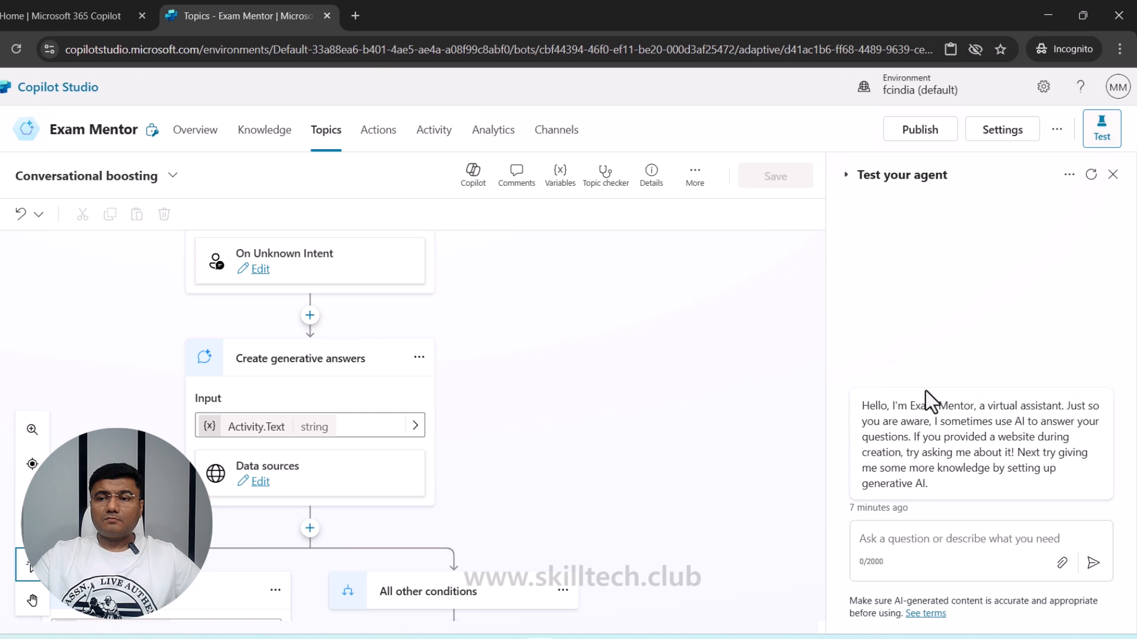
left_click(1091, 174)
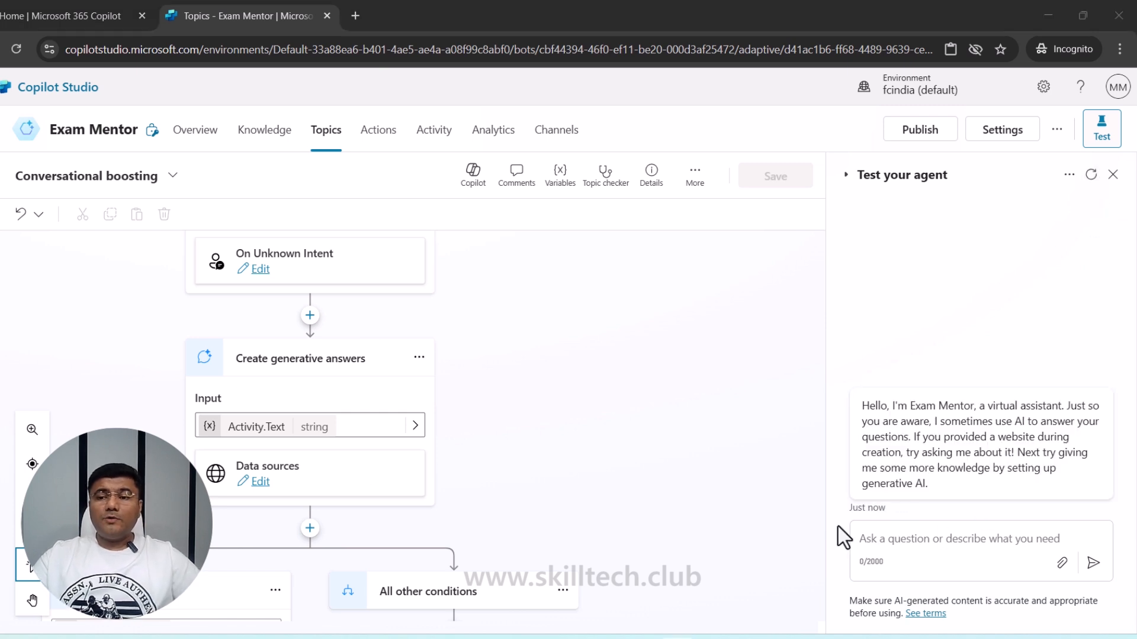
left_click(908, 545)
type("How can I learn more about Azure and Azure AI certifications?")
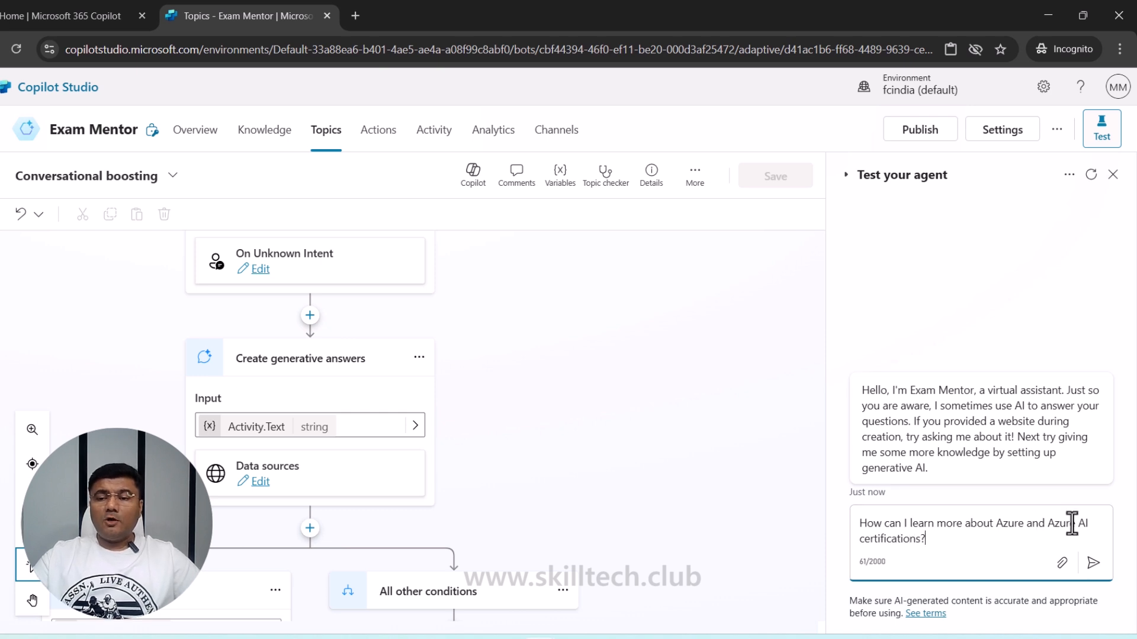
left_click(1093, 563)
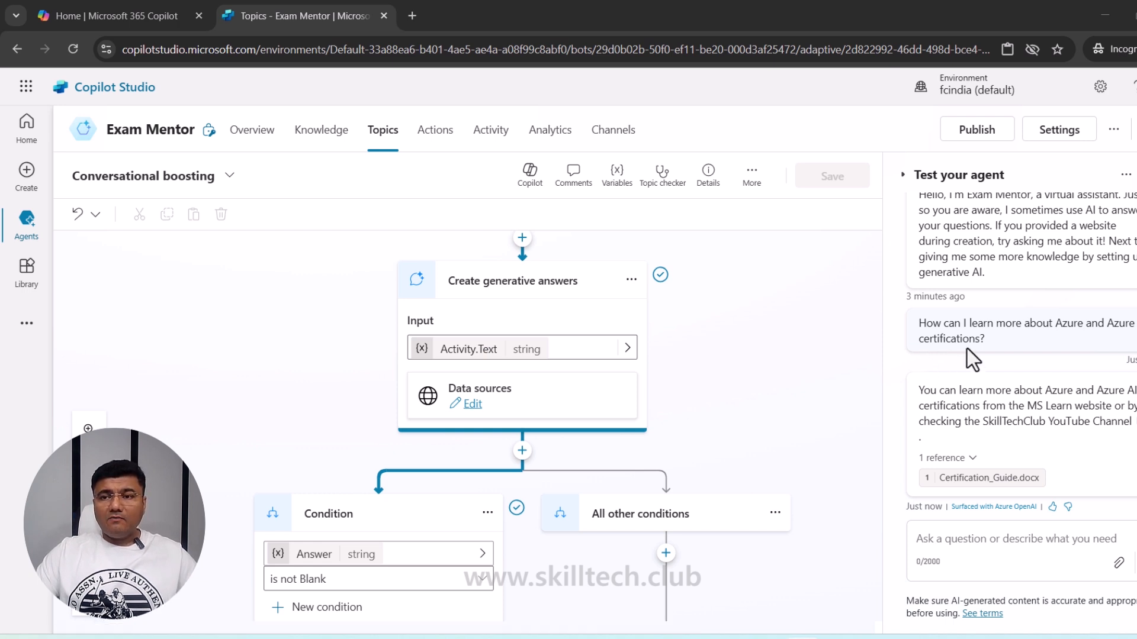
- Set the agent's Security authentication to No authentication and confirm saving the change
left_click(1057, 133)
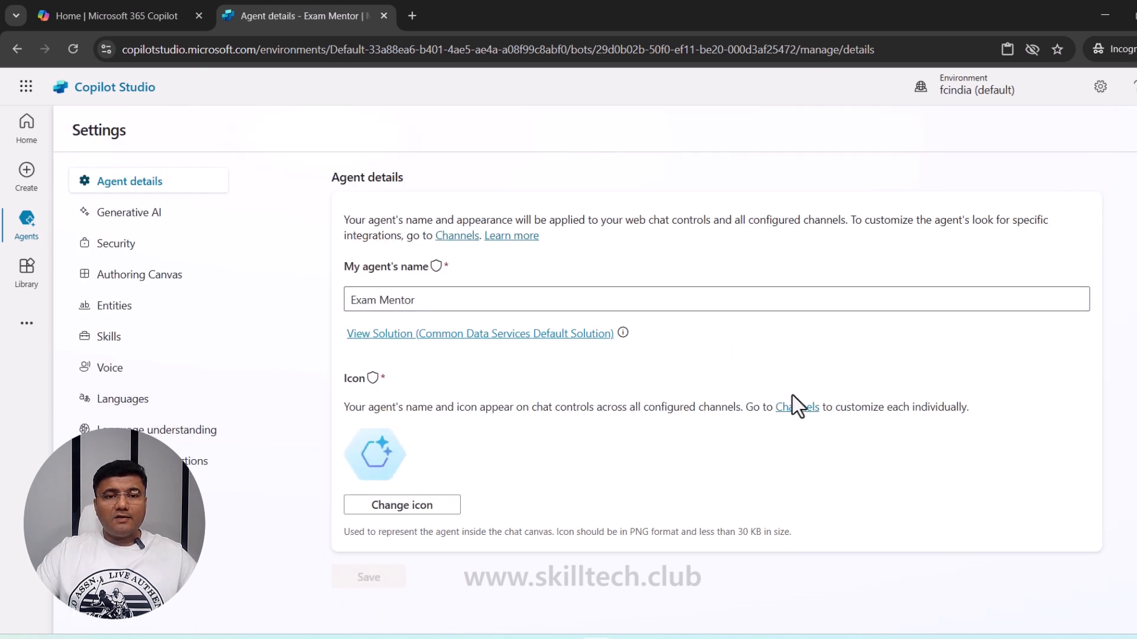
mouse_move(437, 267)
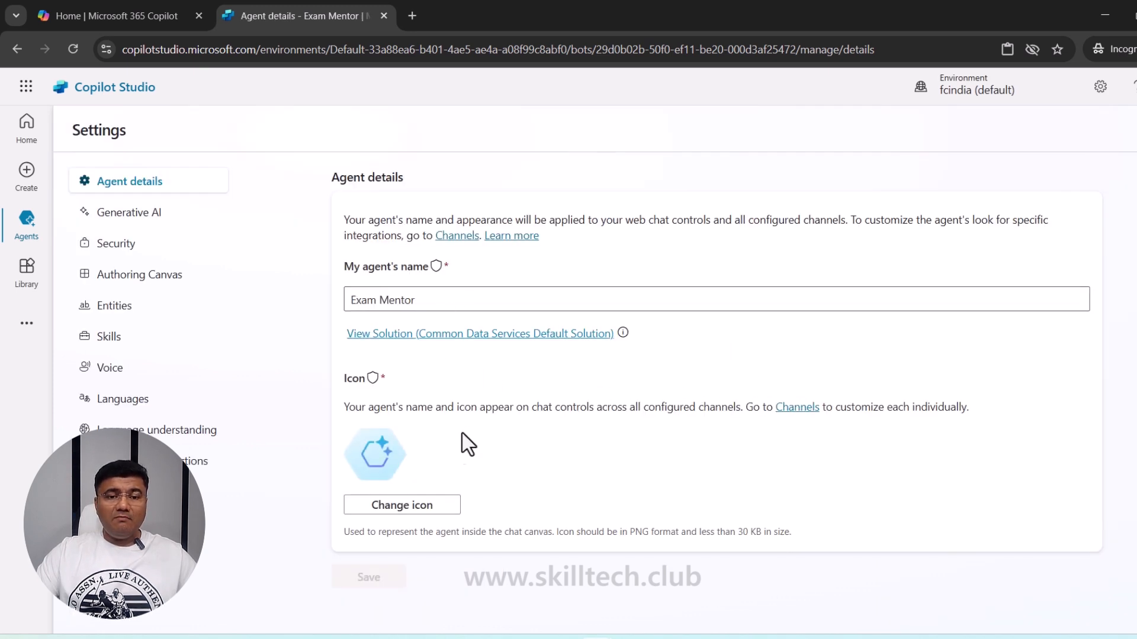
left_click(125, 251)
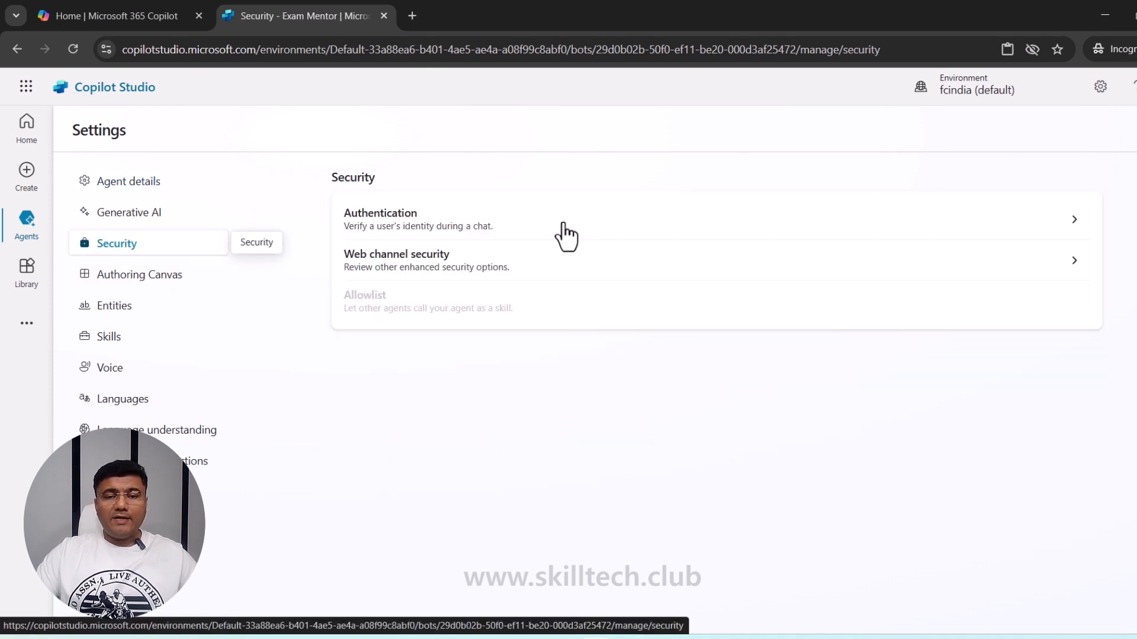
left_click(514, 232)
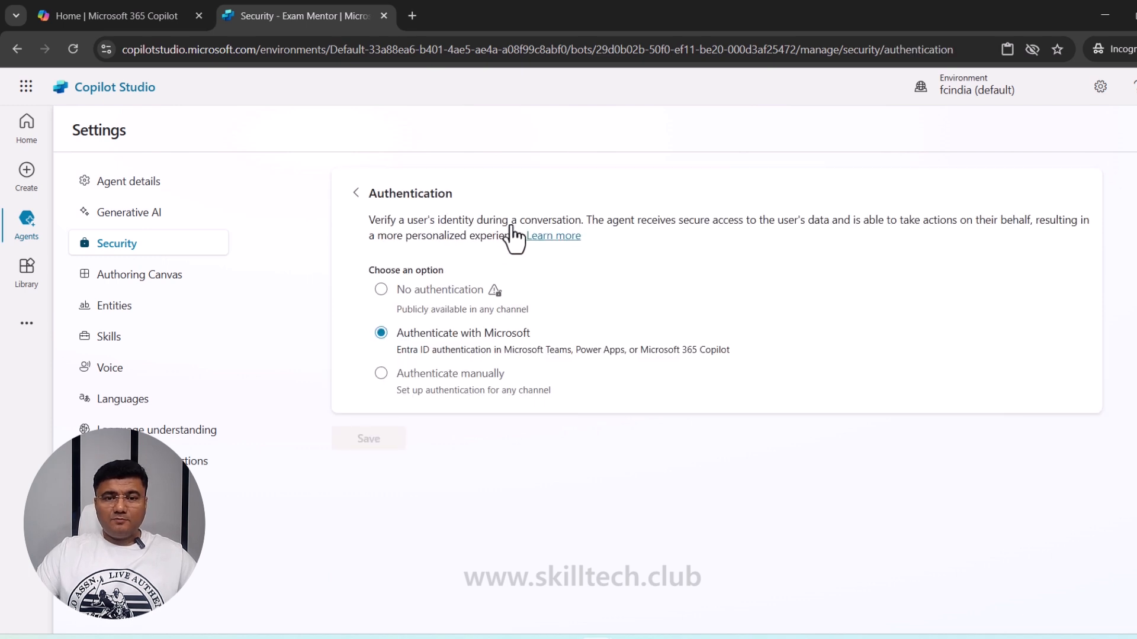
left_click(380, 290)
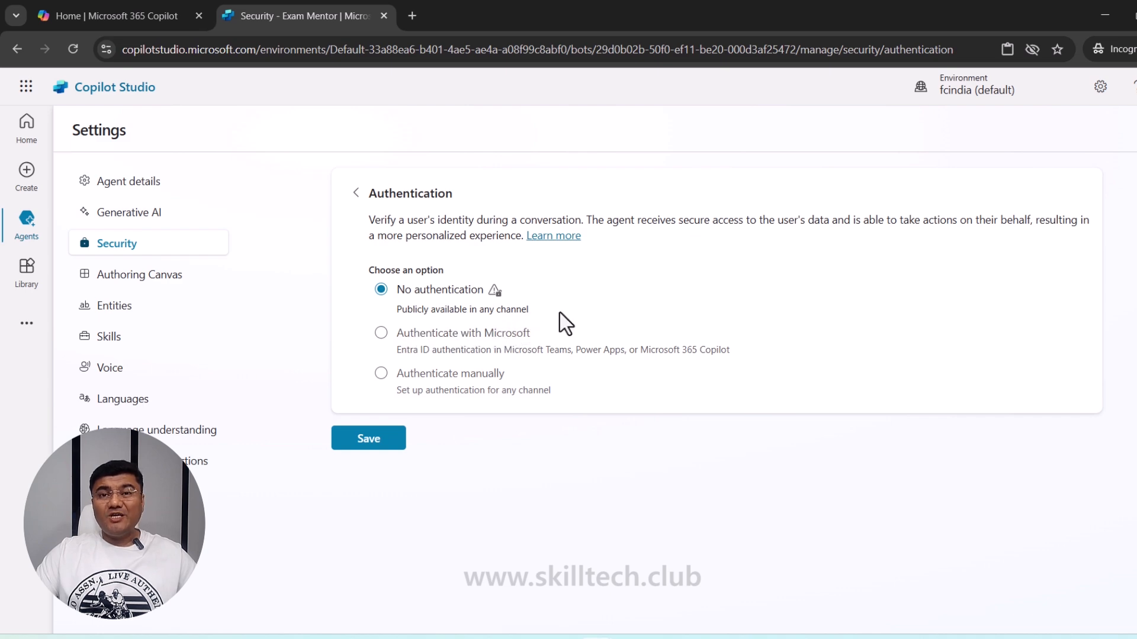
left_click(368, 443)
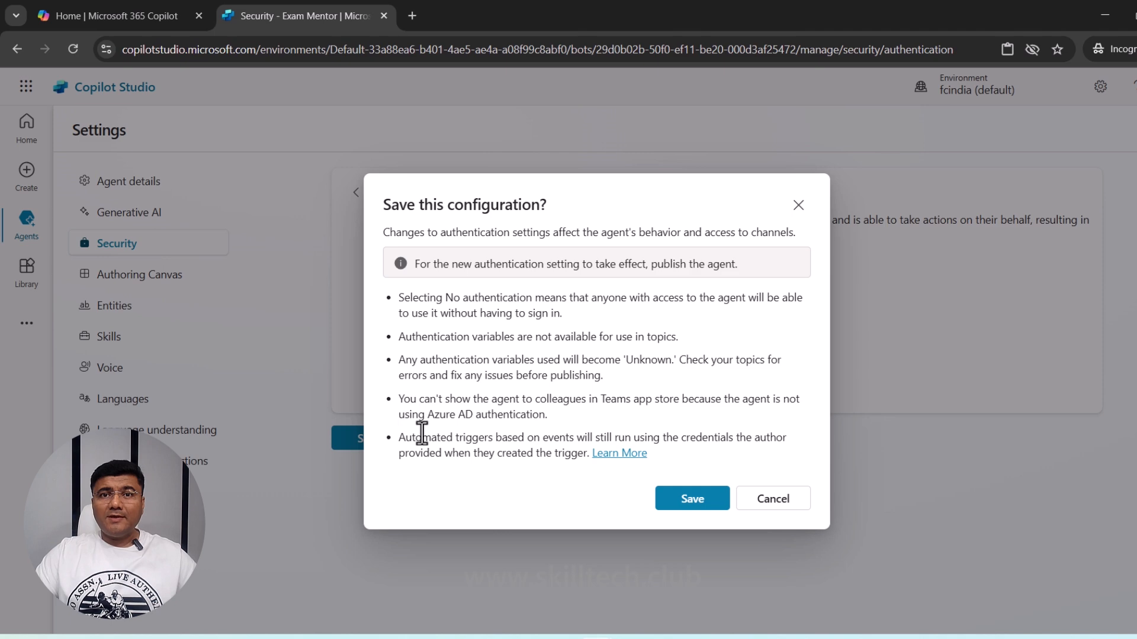
left_click(694, 500)
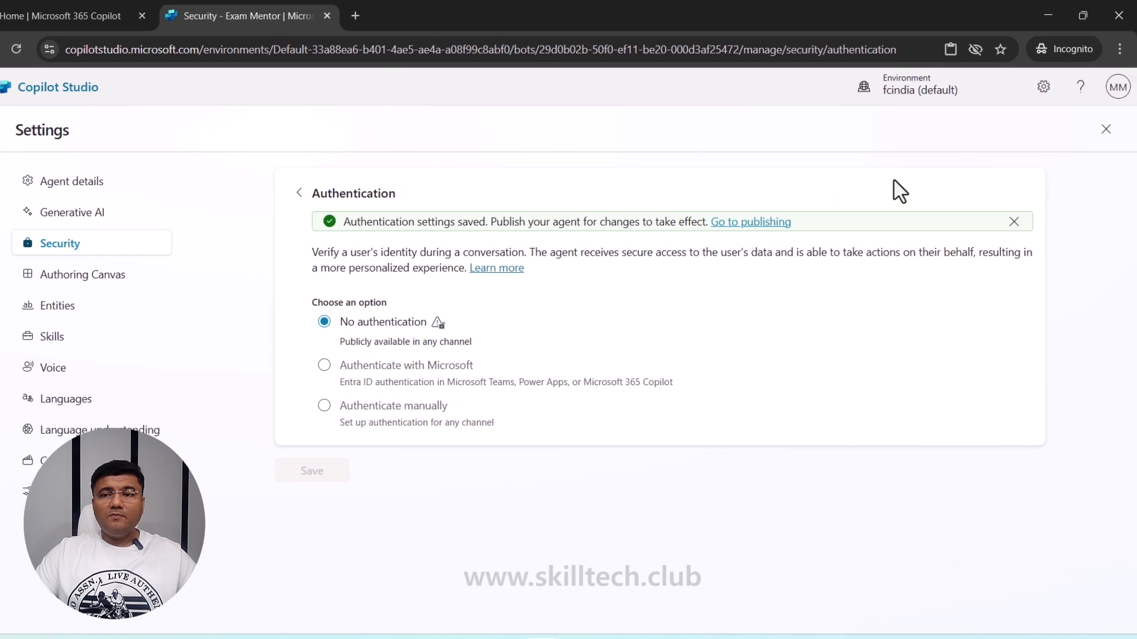
left_click(1098, 141)
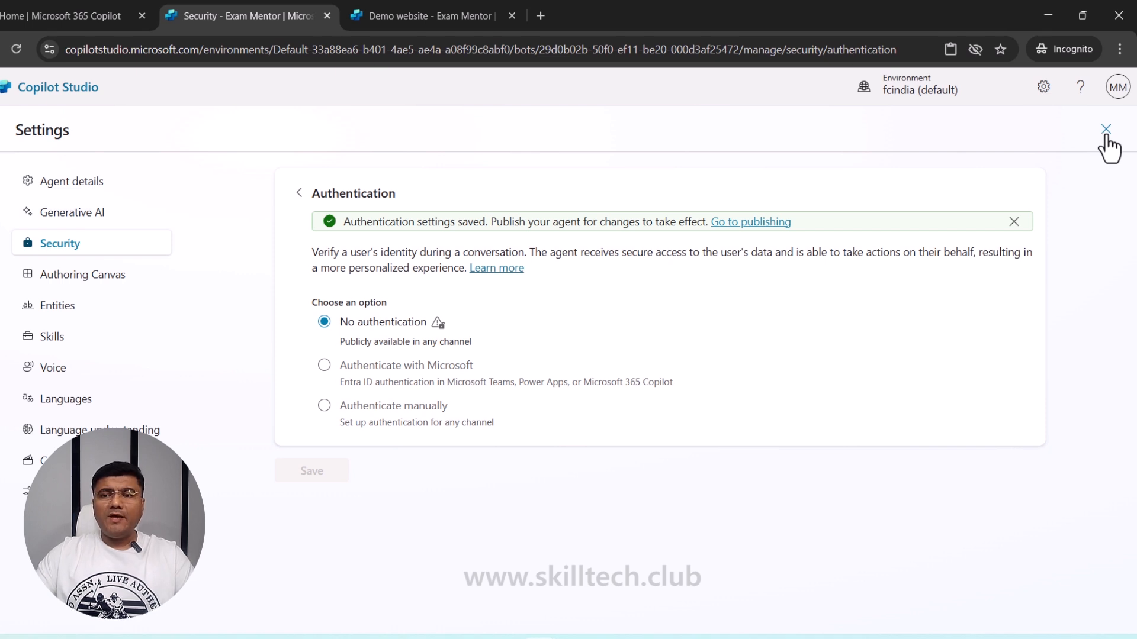
- Publish the Exam Mentor agent from the Channels page, confirming in the dialog
left_click(1105, 138)
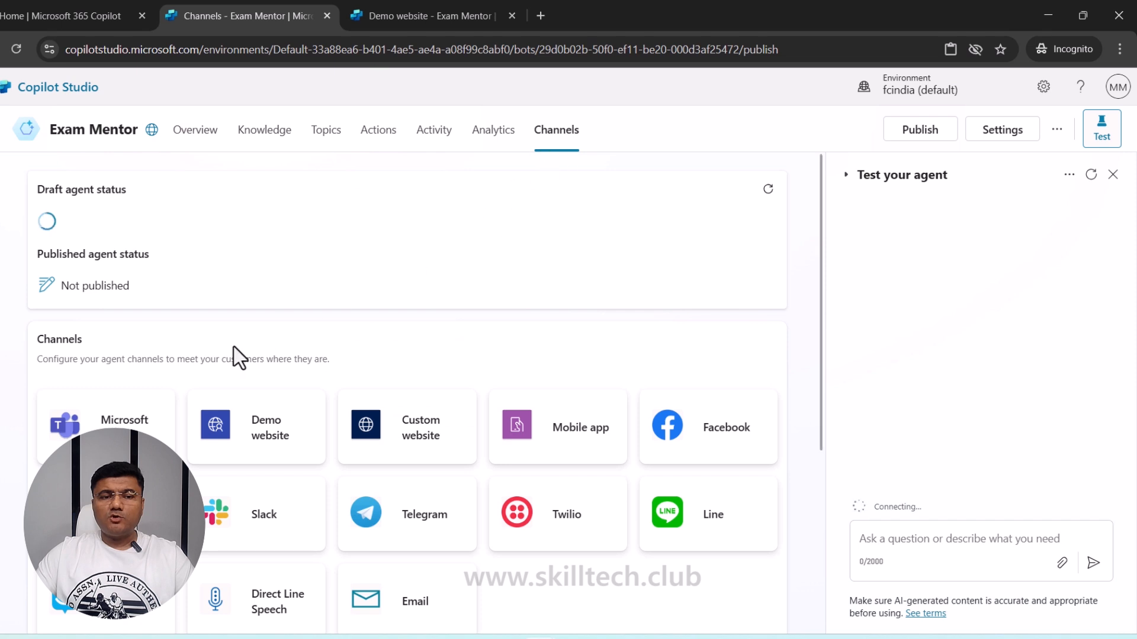
scroll(233, 347, "down", 3)
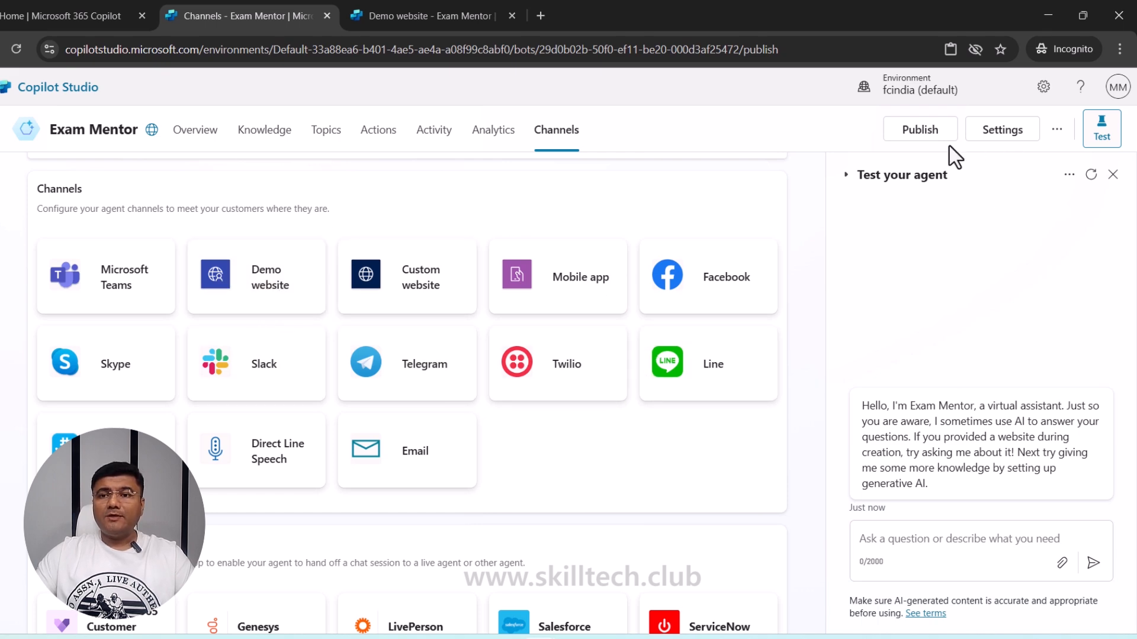
left_click(934, 134)
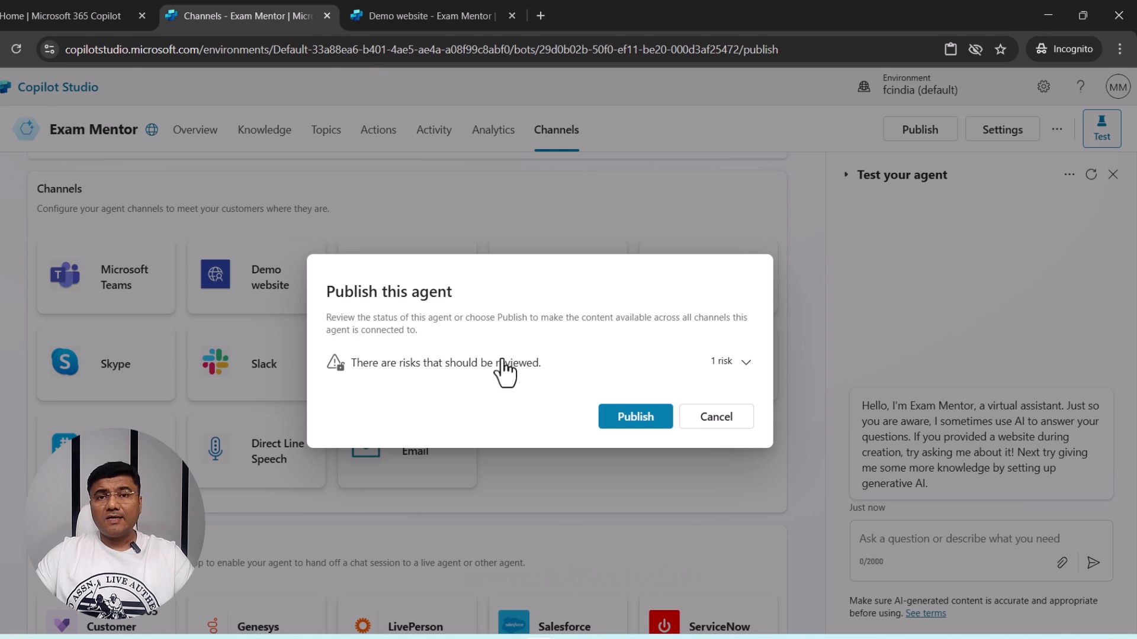
left_click(619, 418)
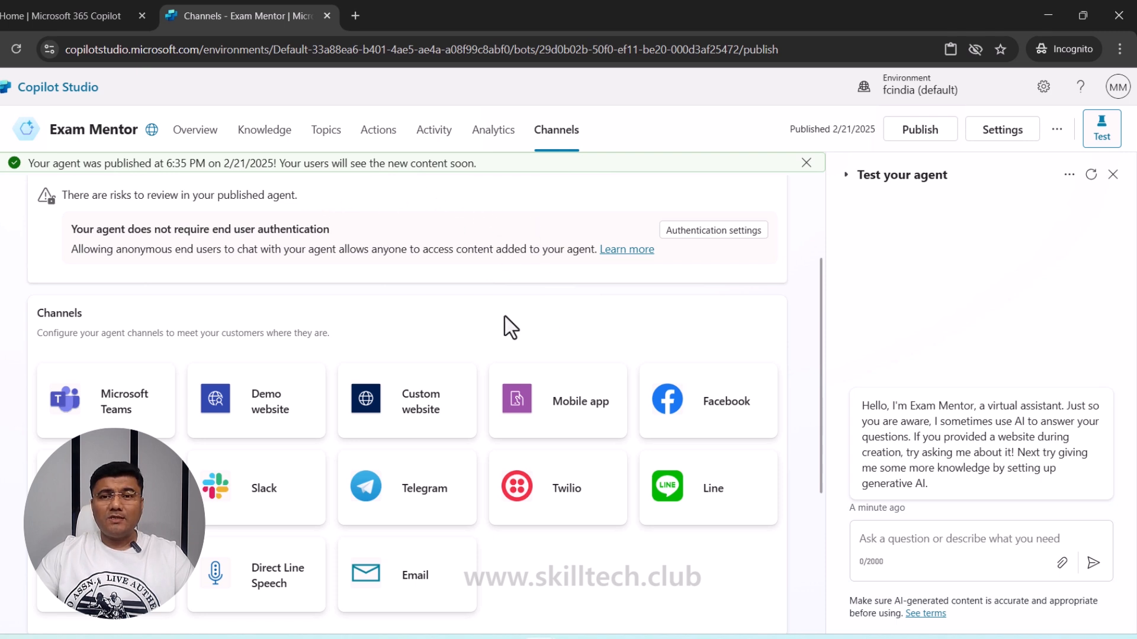
scroll(470, 323, "down", 1)
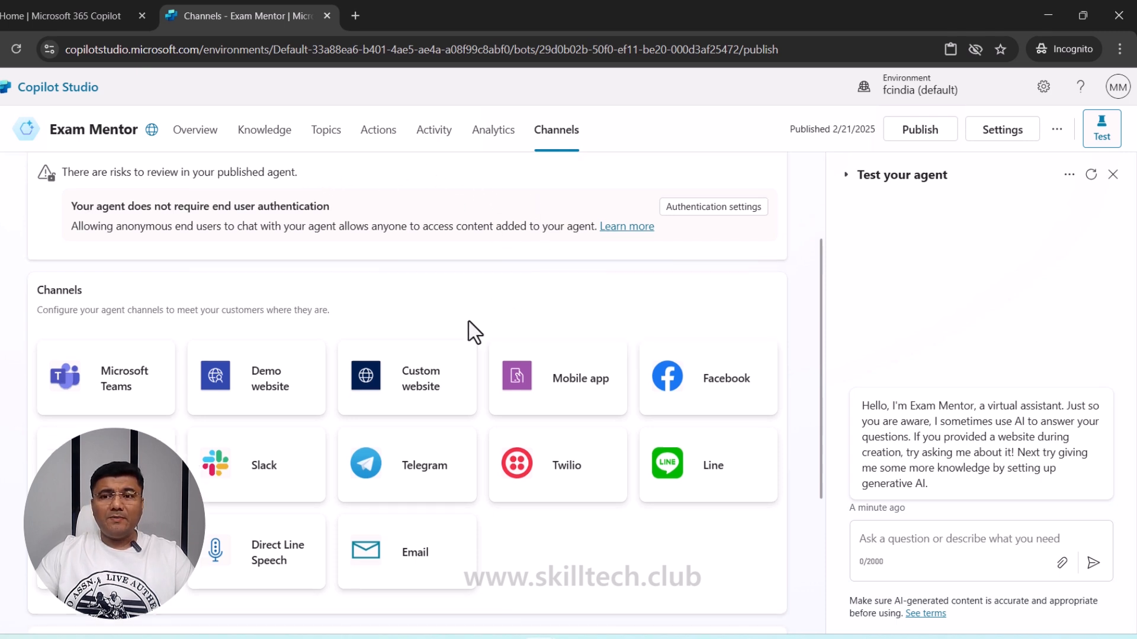
- Edit the Demo website's welcome message and conversation starters, save, and copy its share link
left_click(278, 391)
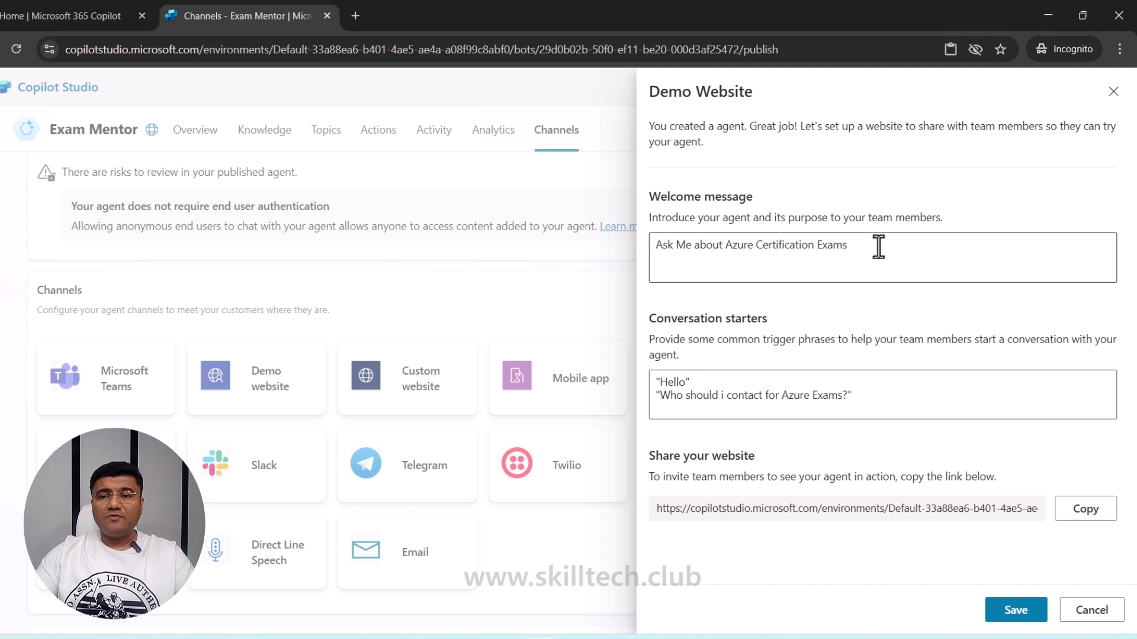
left_click_drag(878, 246, 638, 251)
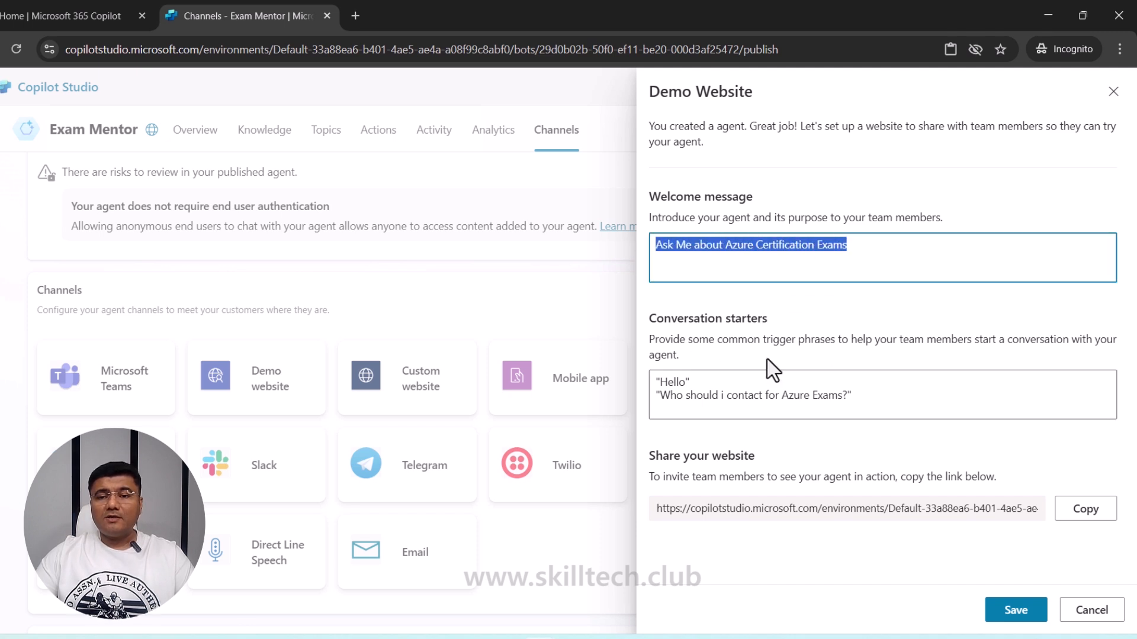
left_click(708, 382)
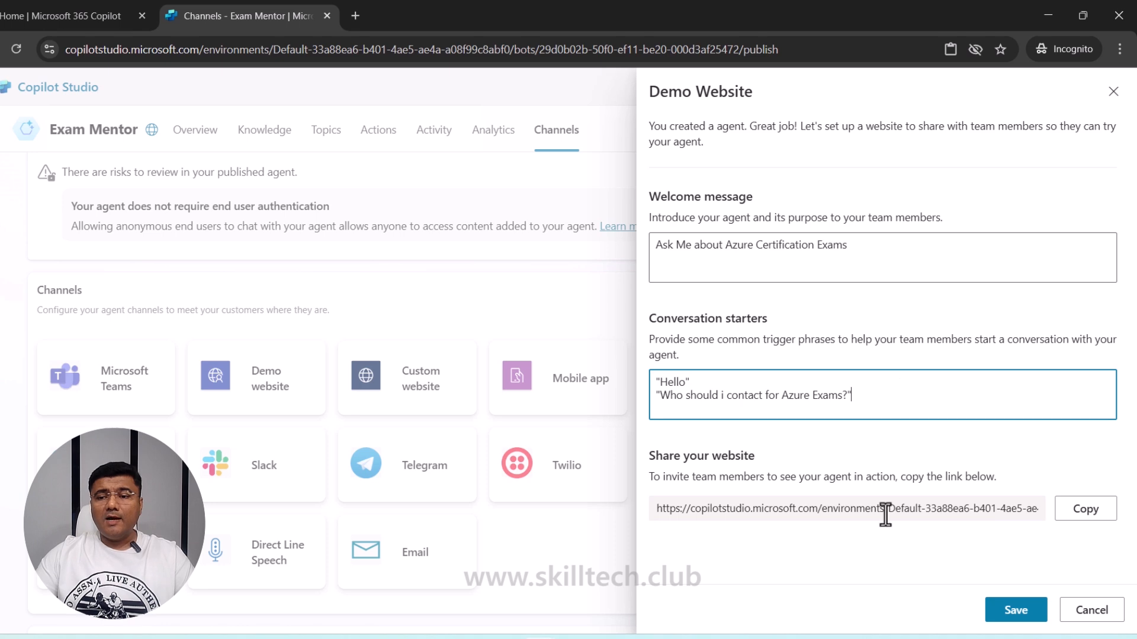
left_click(1015, 610)
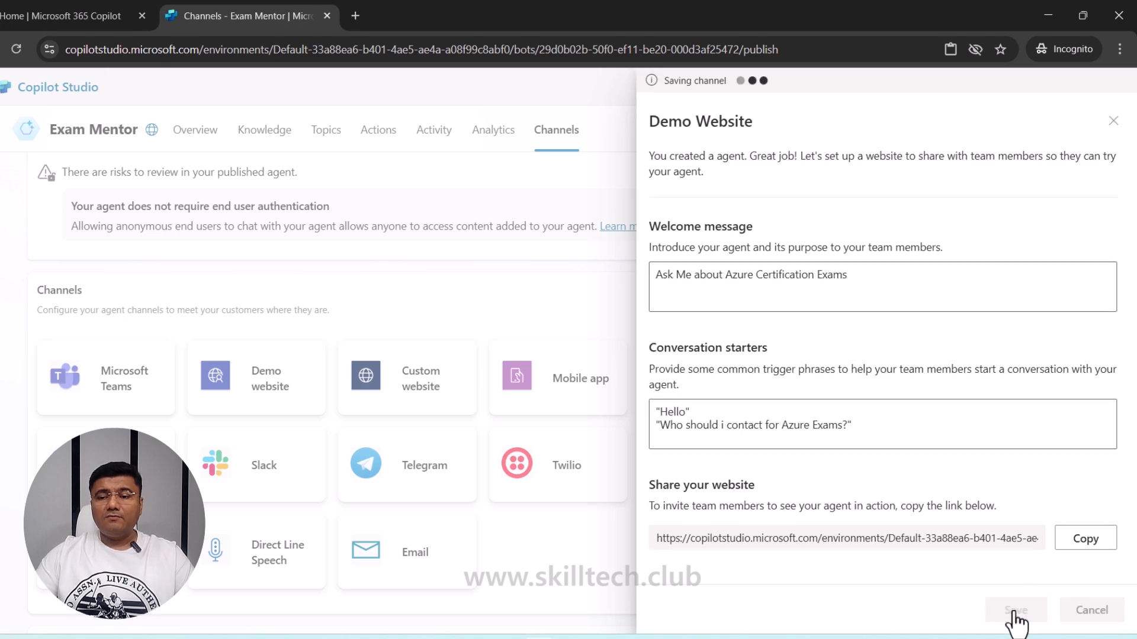
left_click(1085, 539)
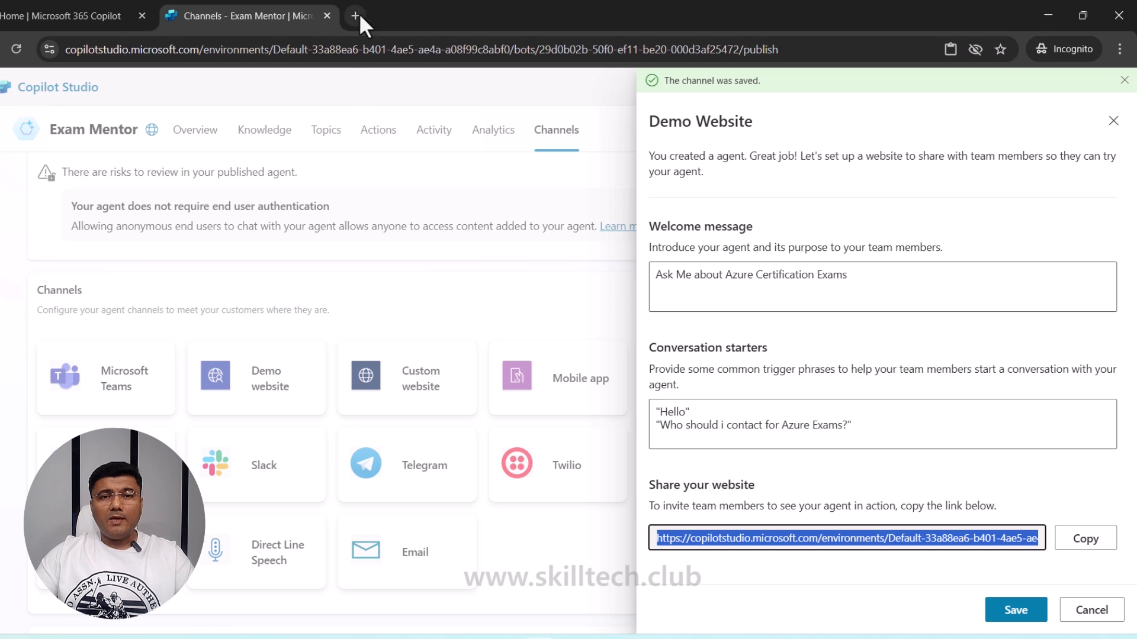
left_click(359, 14)
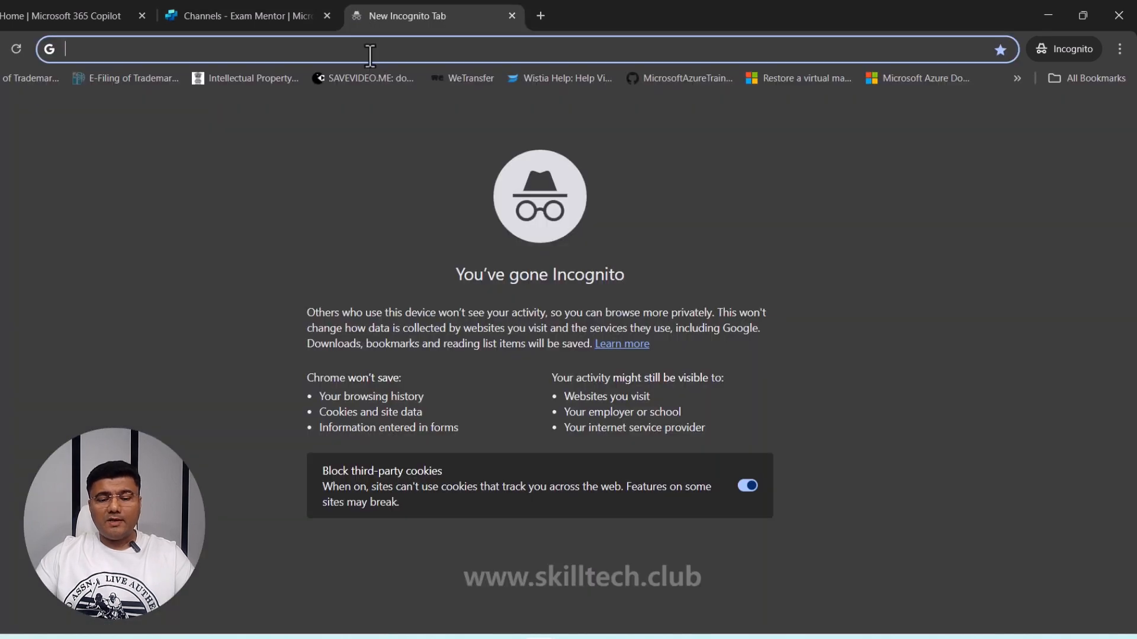
- Load the copied Exam Mentor demo website link in the new Chrome tab
key("ctrl+v")
key("Return")
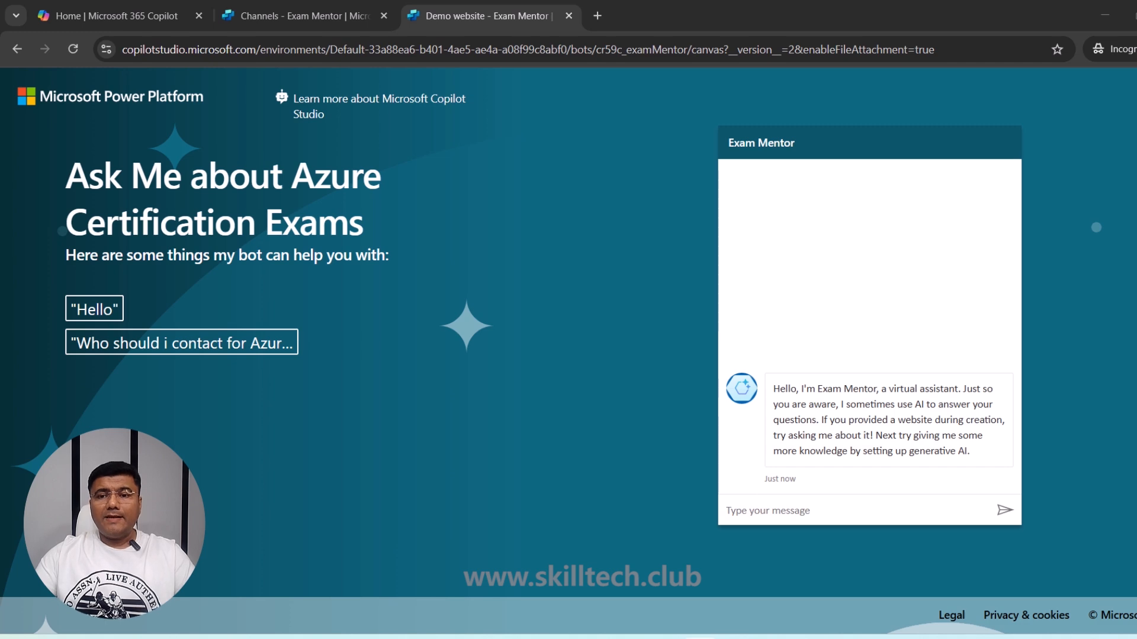
- Ask Exam Mentor a pasted question about Fundamental certifications
left_click(904, 509)
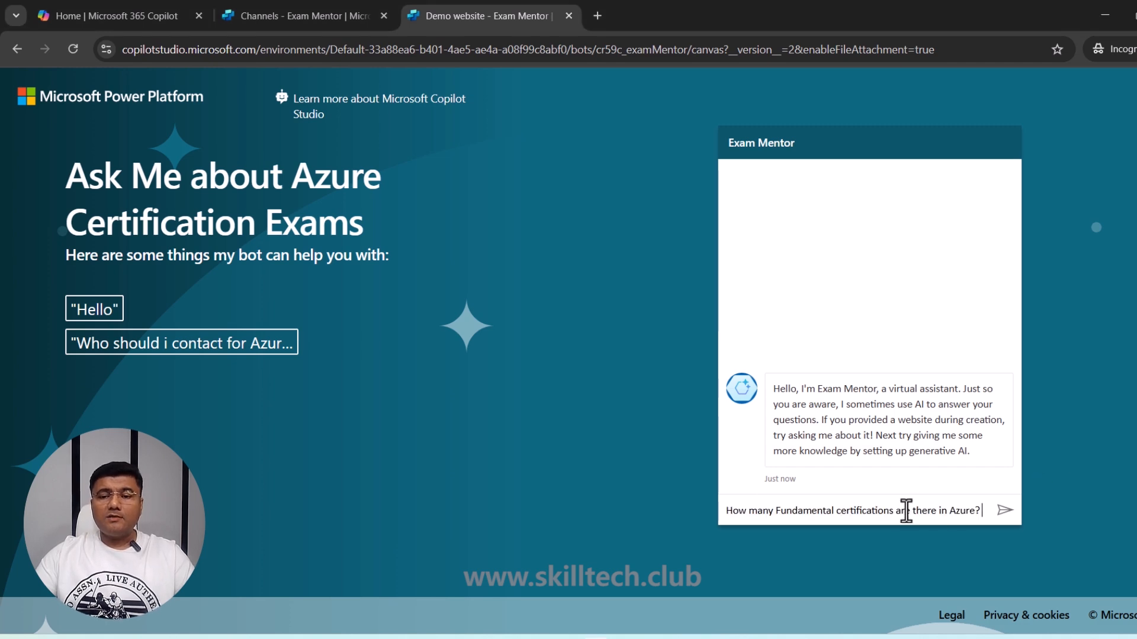
key("ctrl+v")
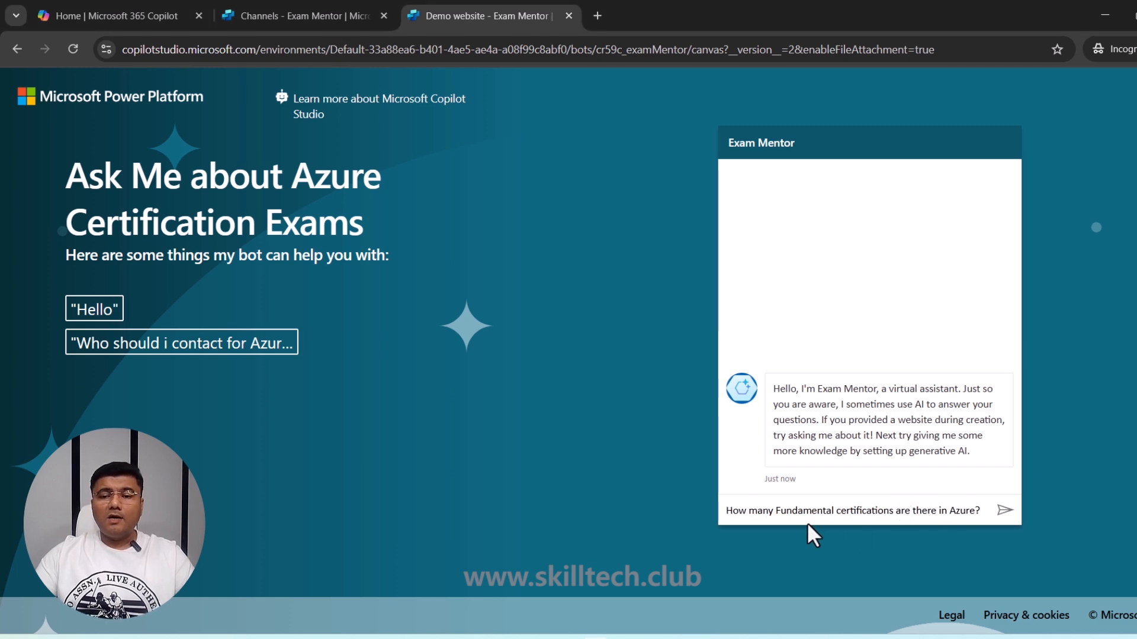
left_click(1006, 512)
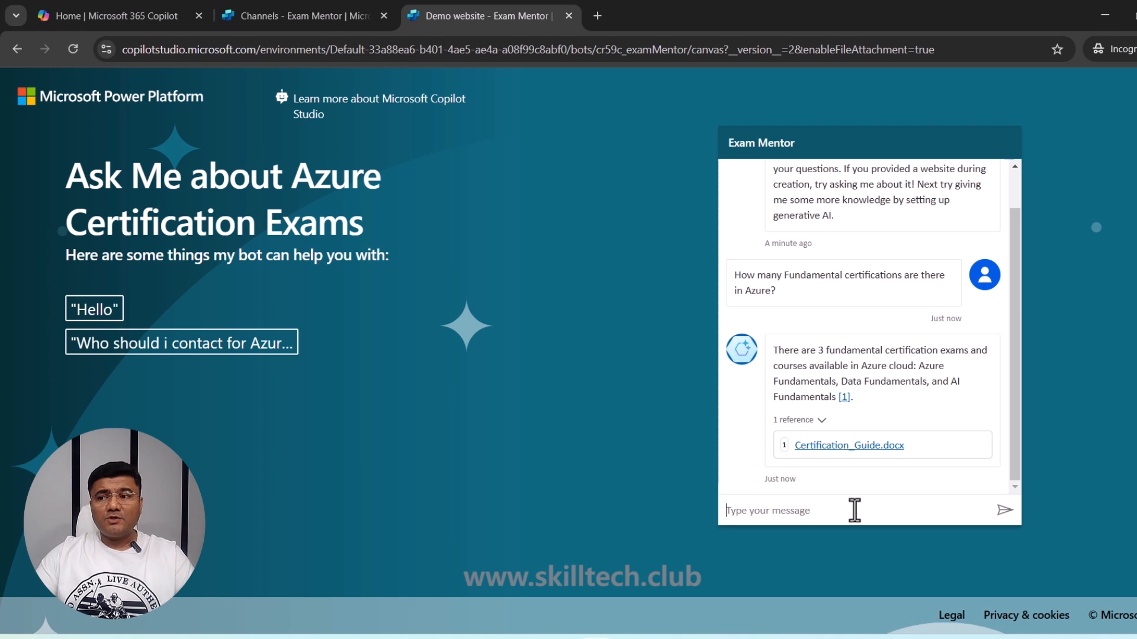
- Ask how to learn about Azure certifications and preview the cited Certification_Guide.docx source
key("ctrl+v")
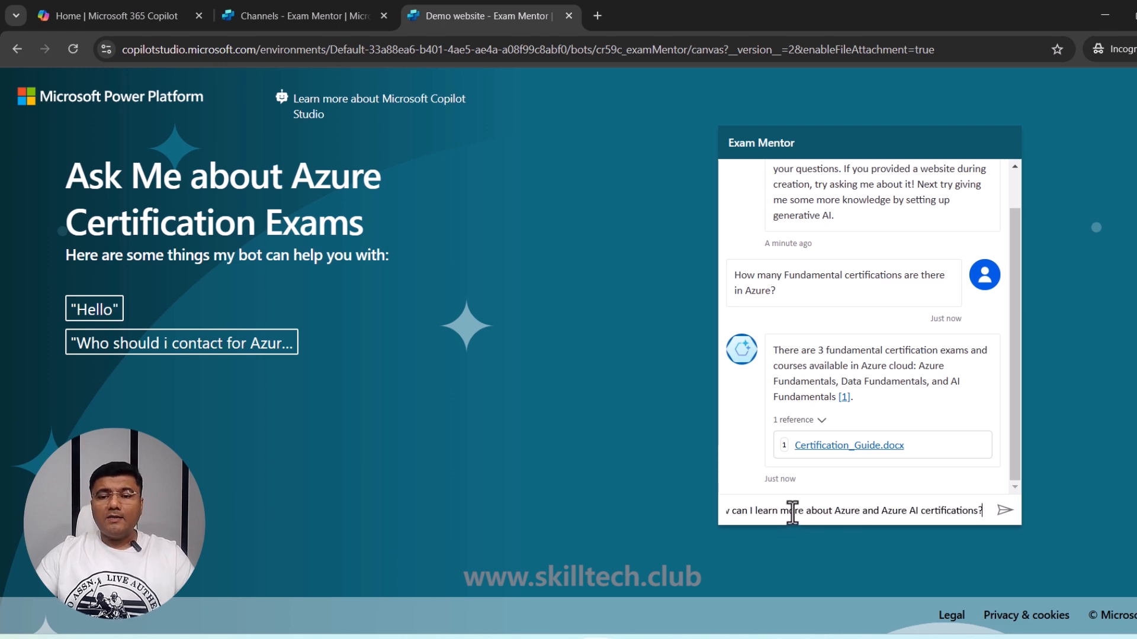
left_click(1006, 511)
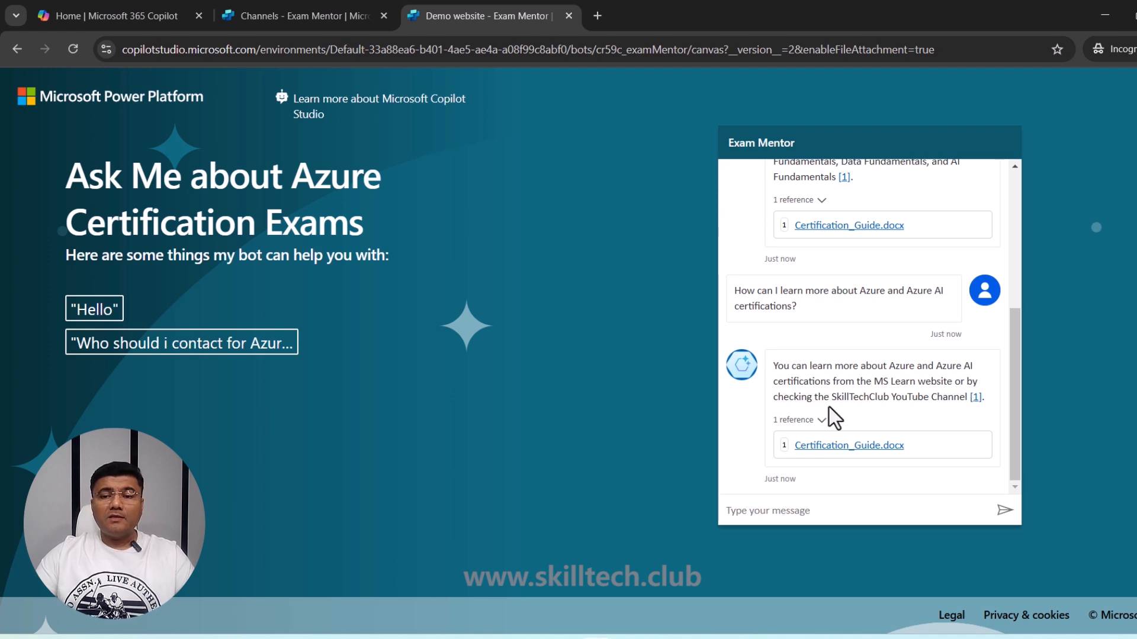
left_click(976, 397)
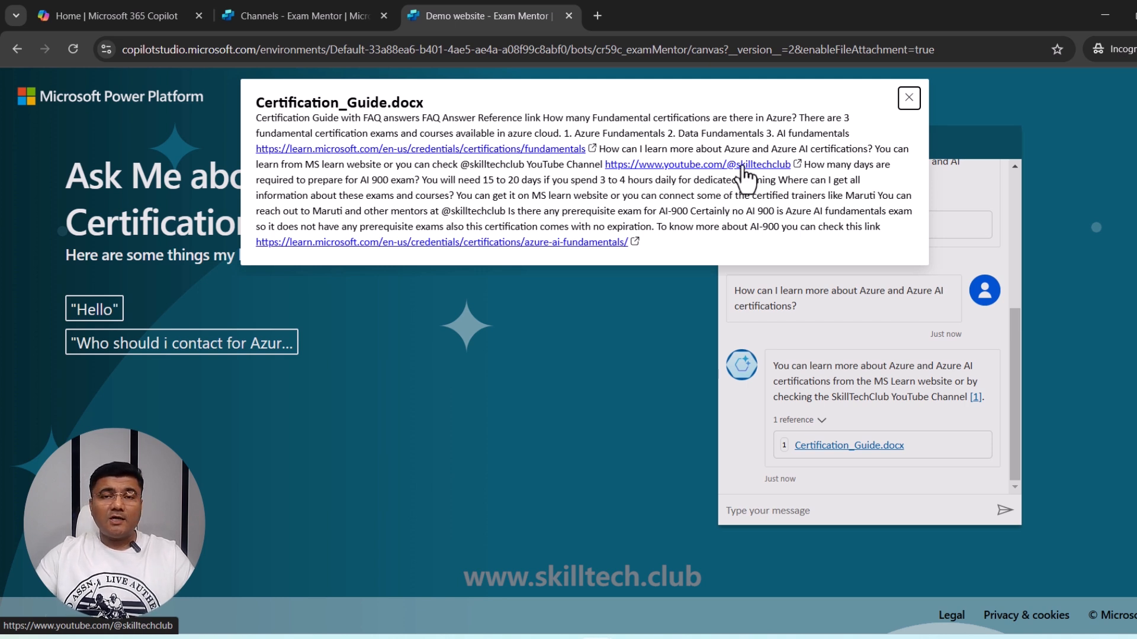
left_click(906, 99)
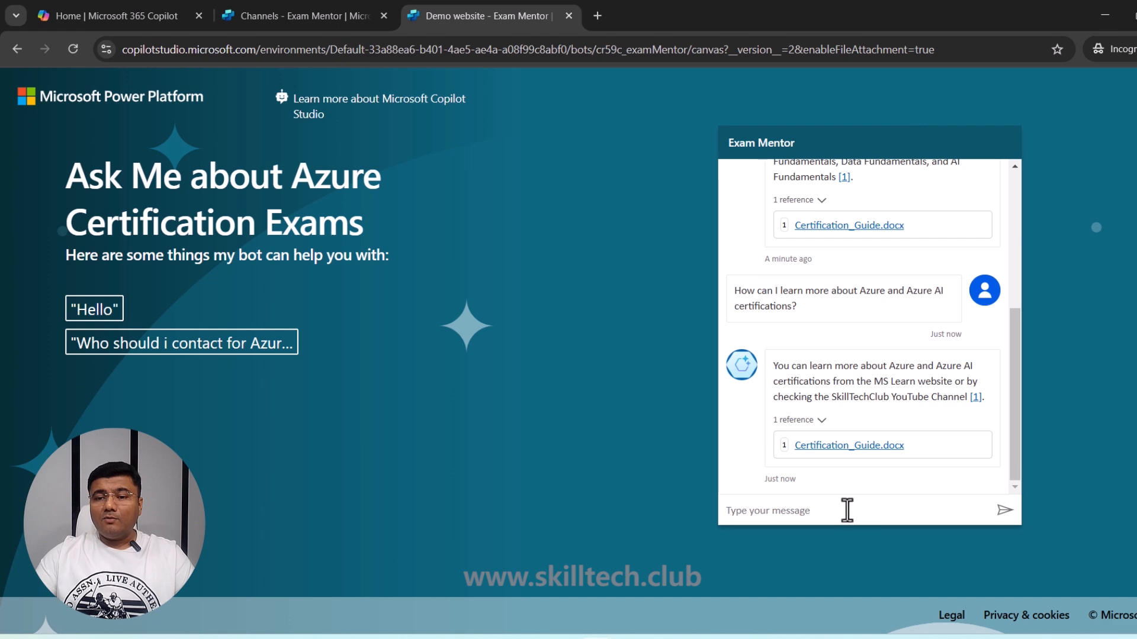
left_click(822, 508)
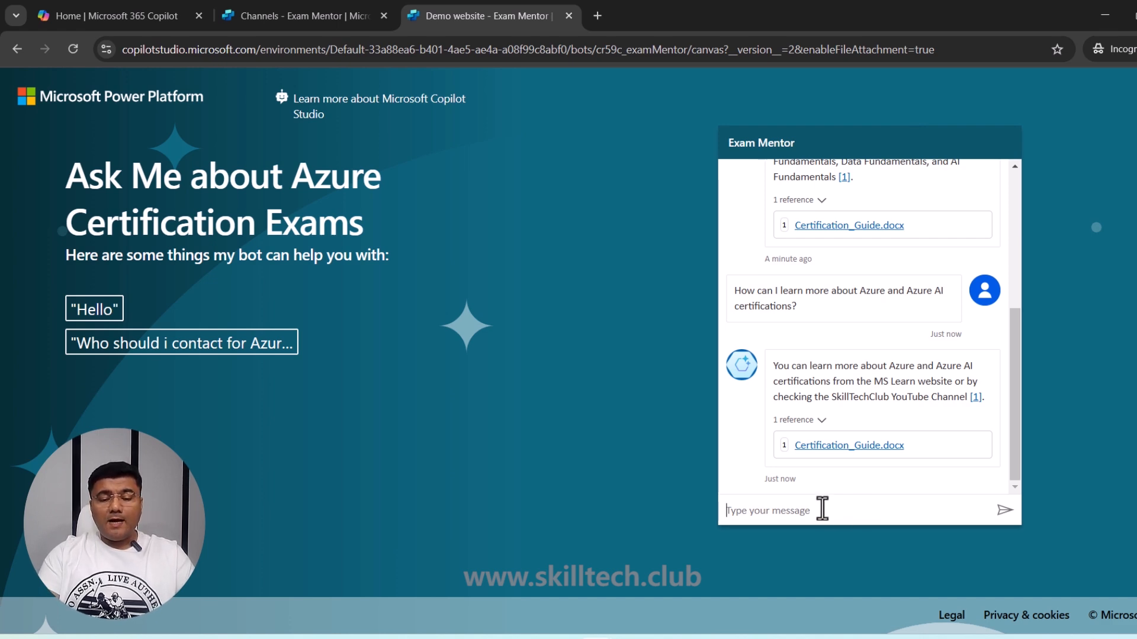
- Ask 'Hoe can connect with lab providers' and 'how can learn more about AZ-305 certification', then preview the Certification_Guide.docx citation
type("Hoe can ")
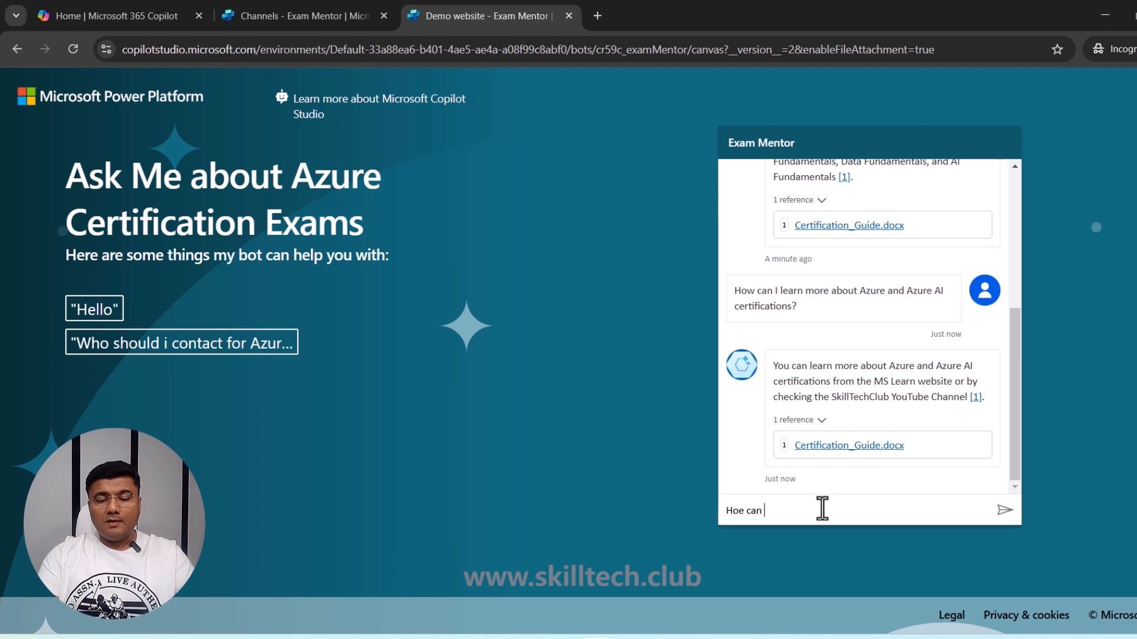
type("connect with")
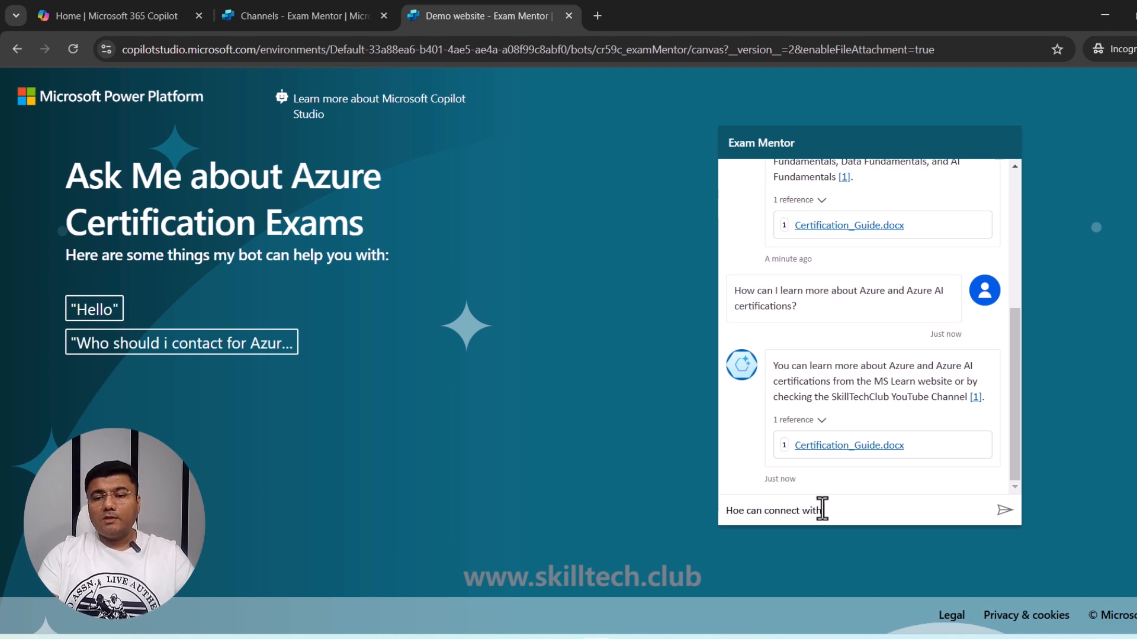
type(" lab pro")
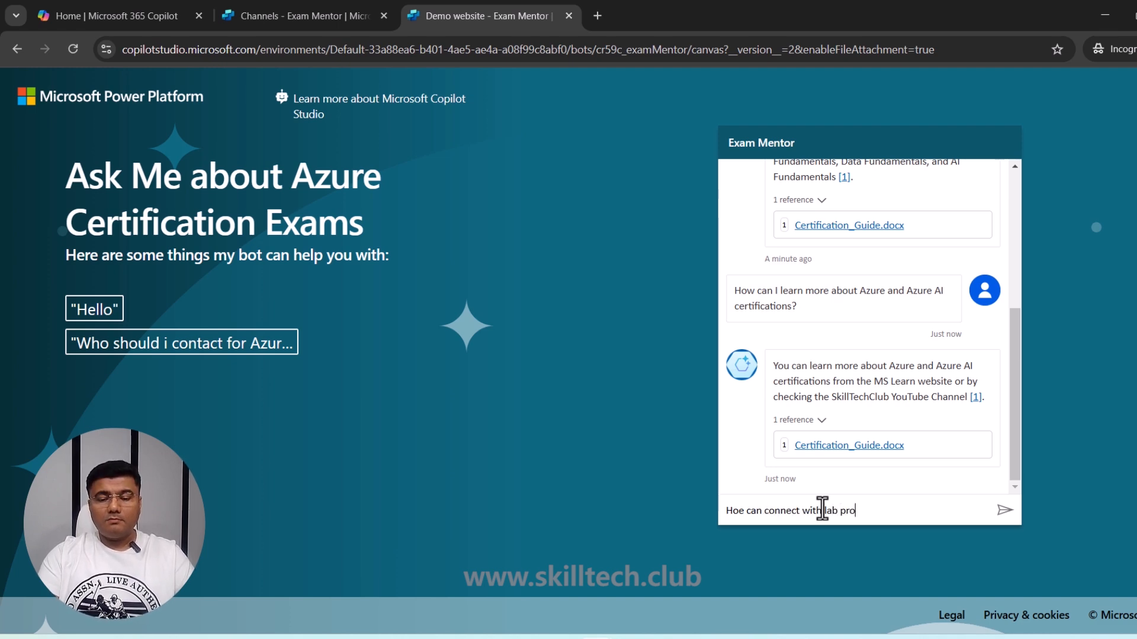
type("viders")
key("Return")
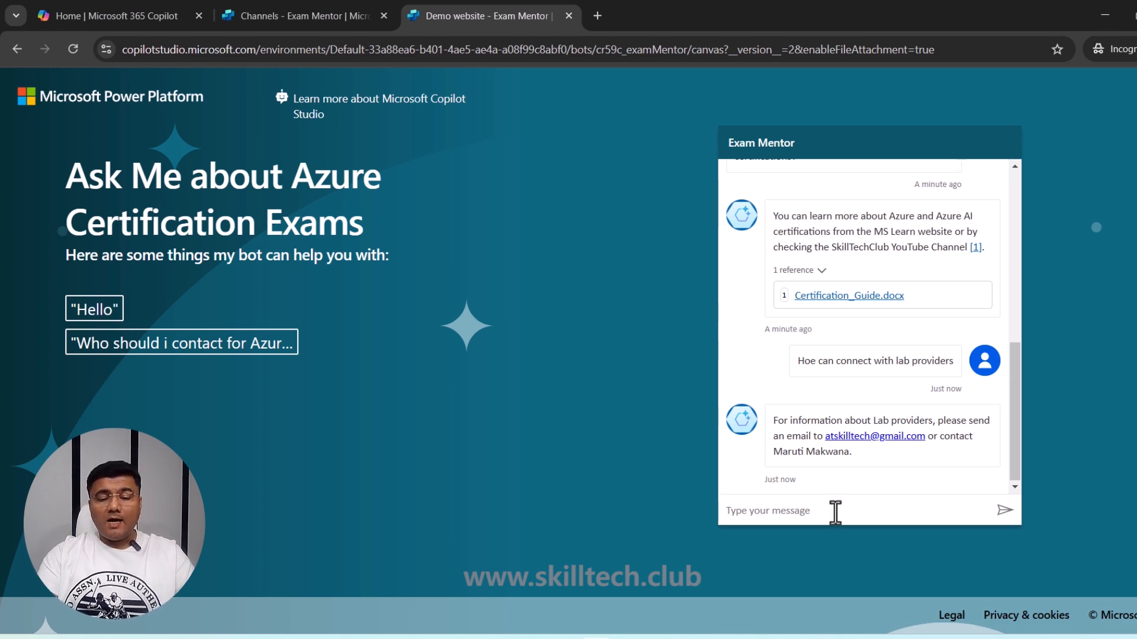
type("how can le")
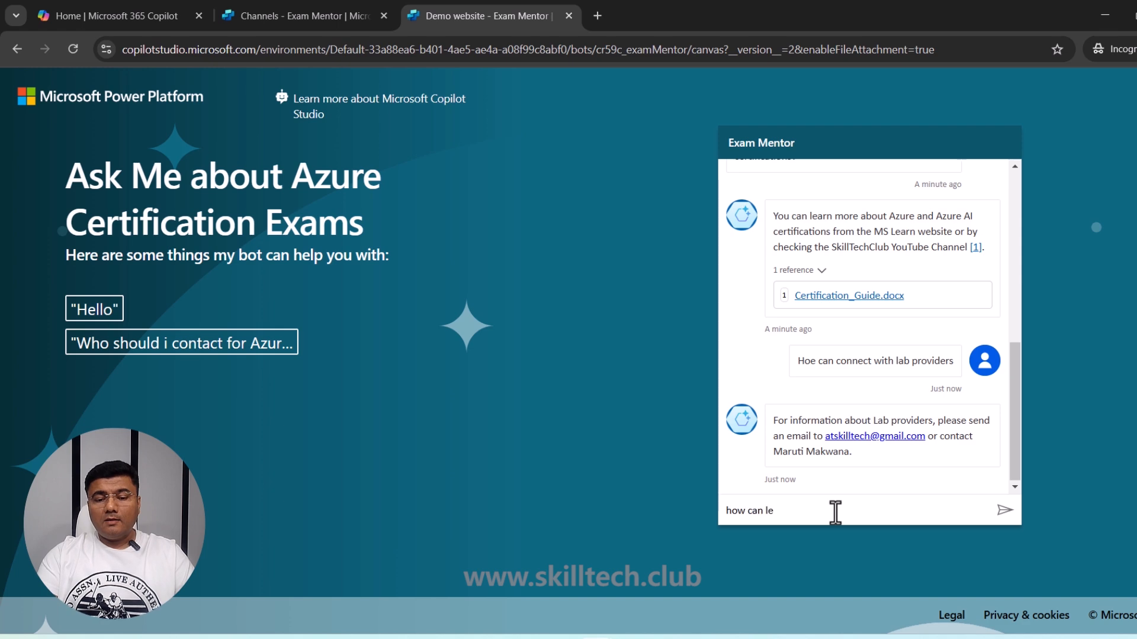
type("arn more ")
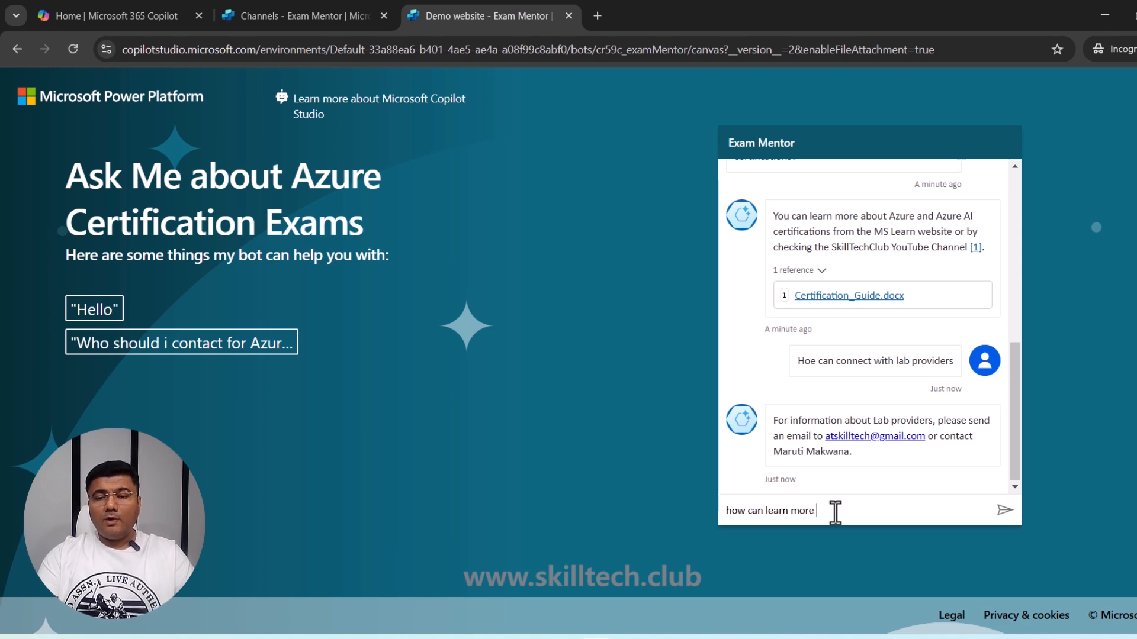
type("about AZ-")
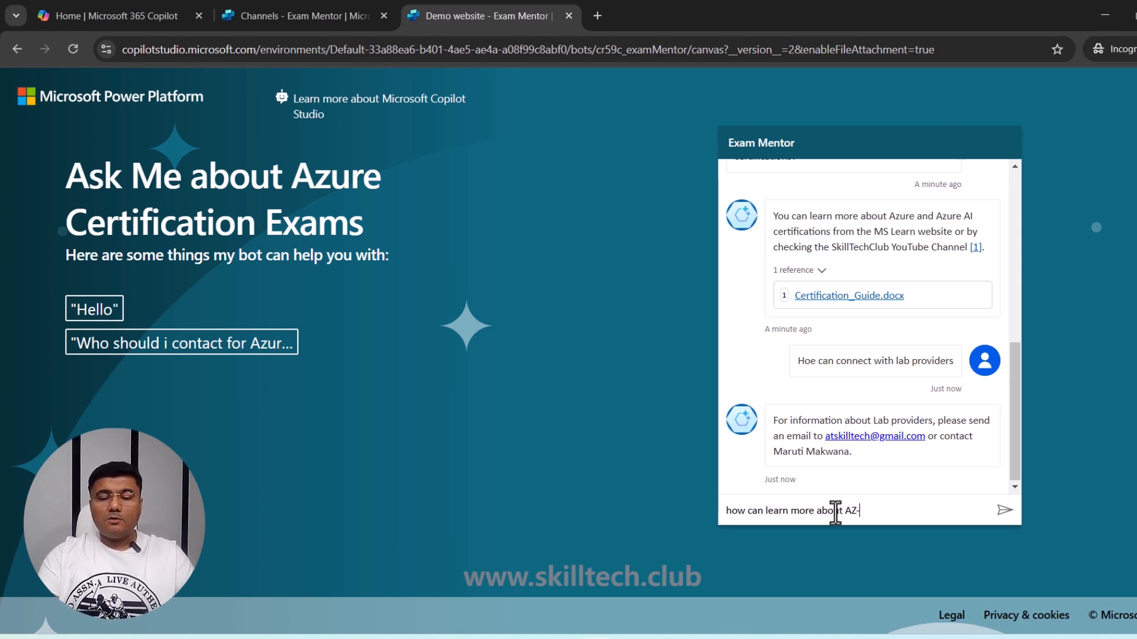
type("305 certif")
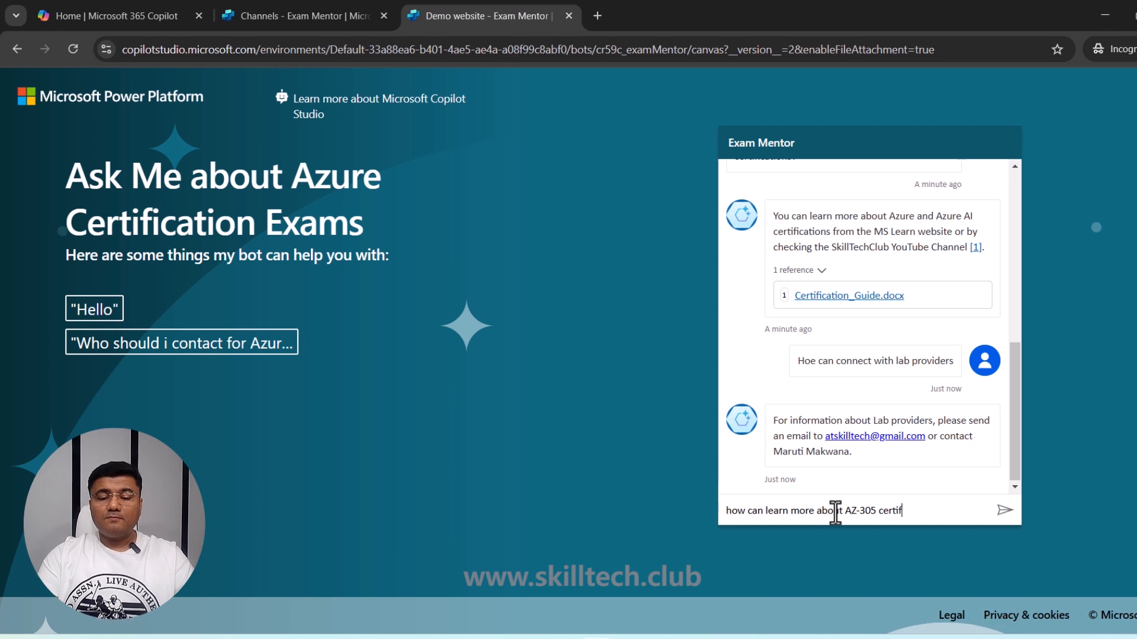
type("ication")
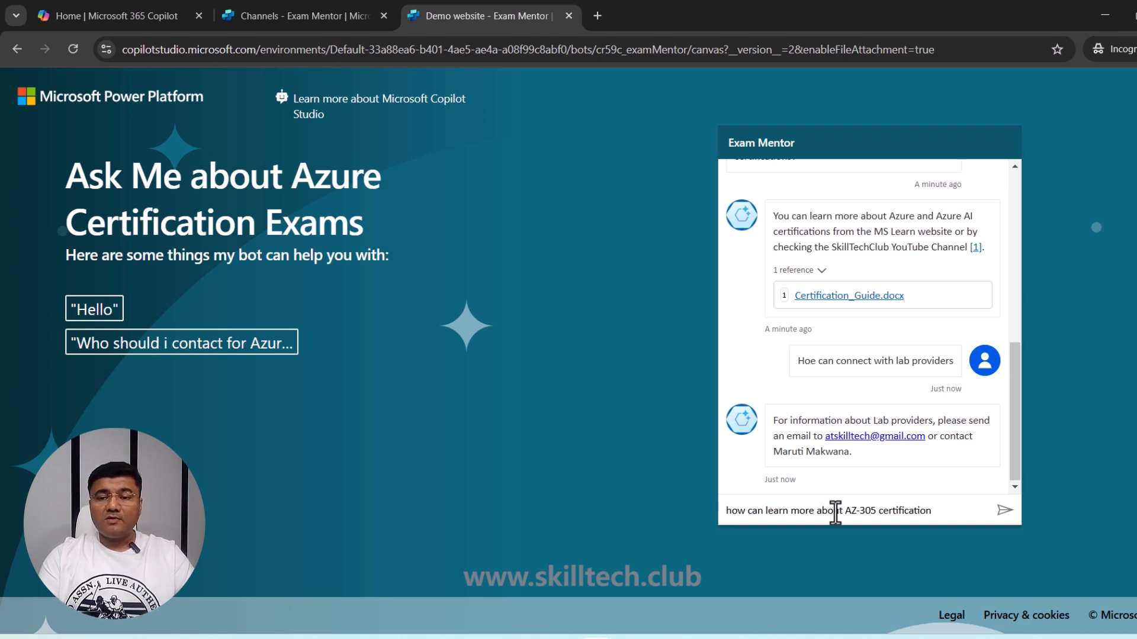
key("Return")
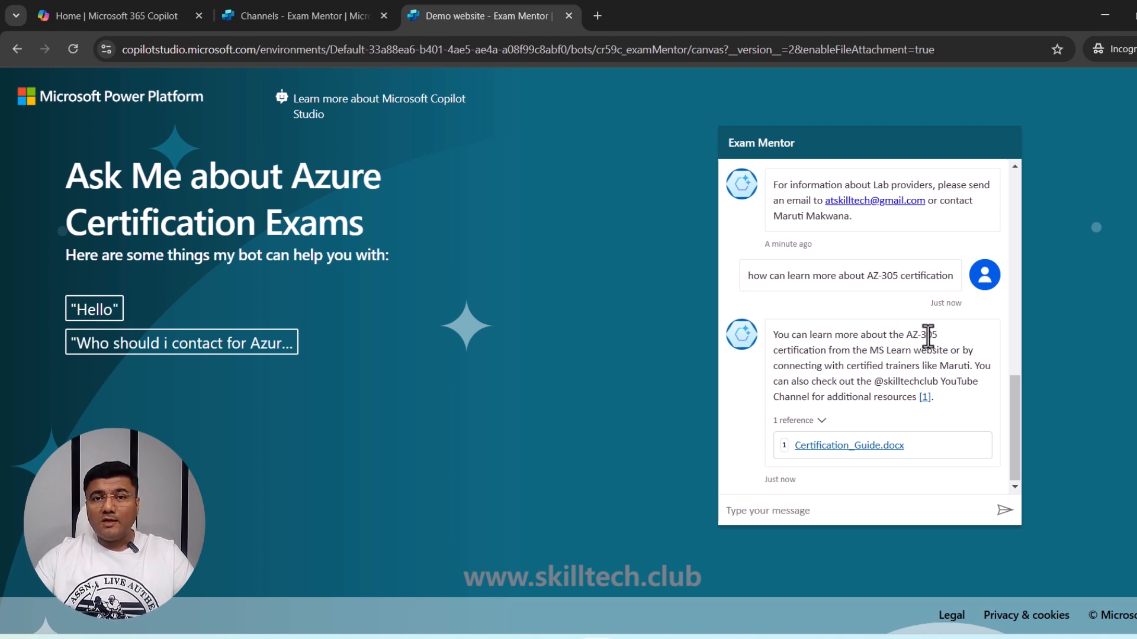
left_click(925, 398)
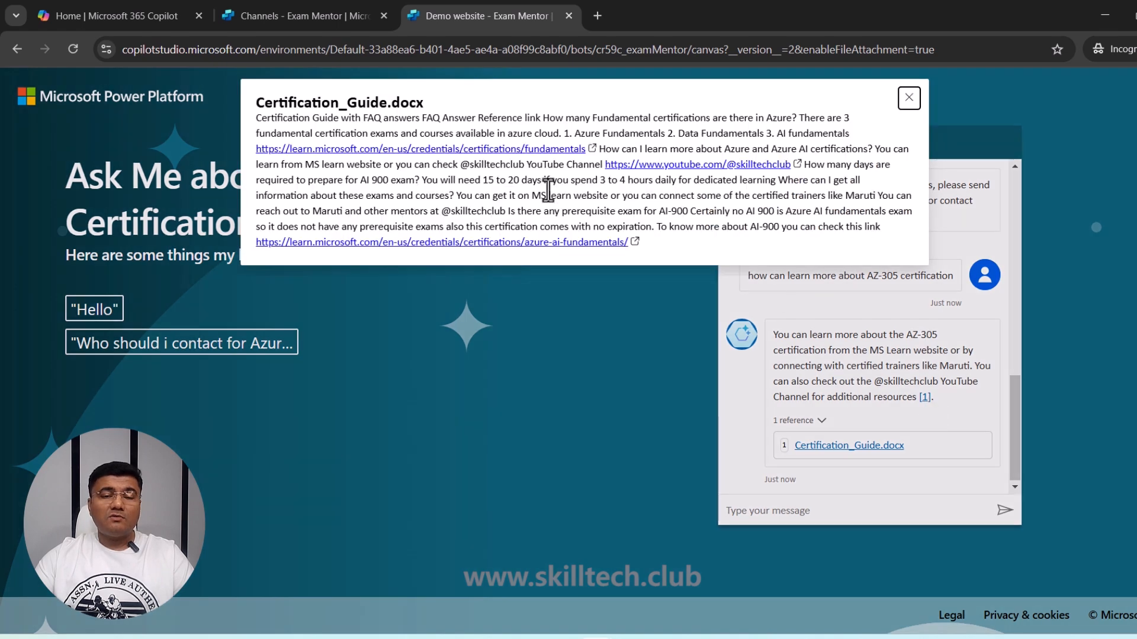
left_click(909, 98)
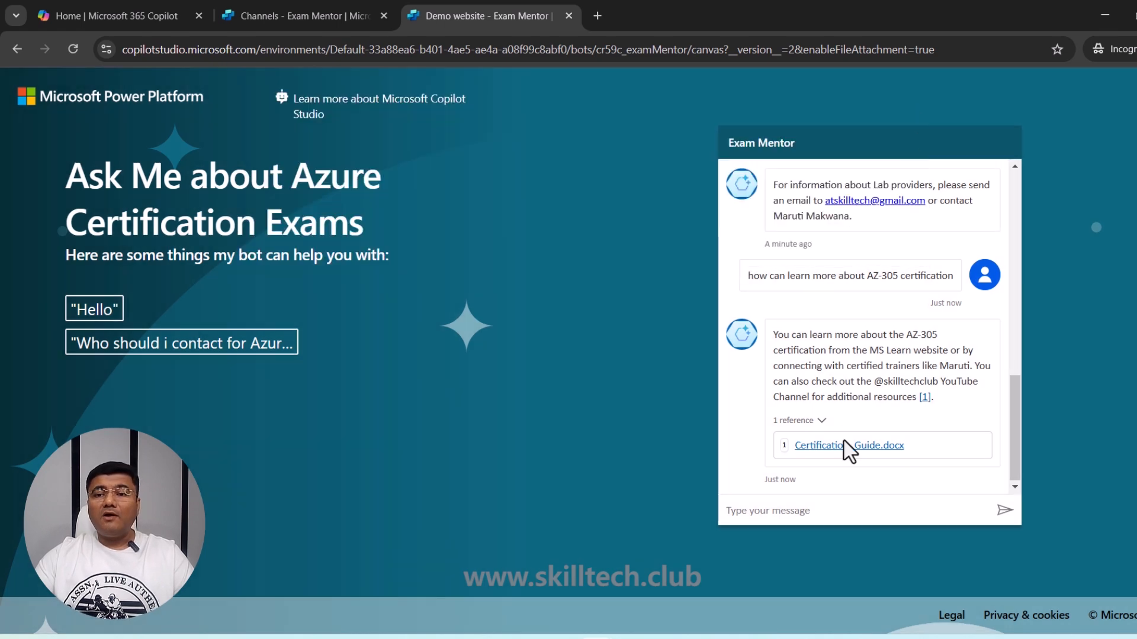